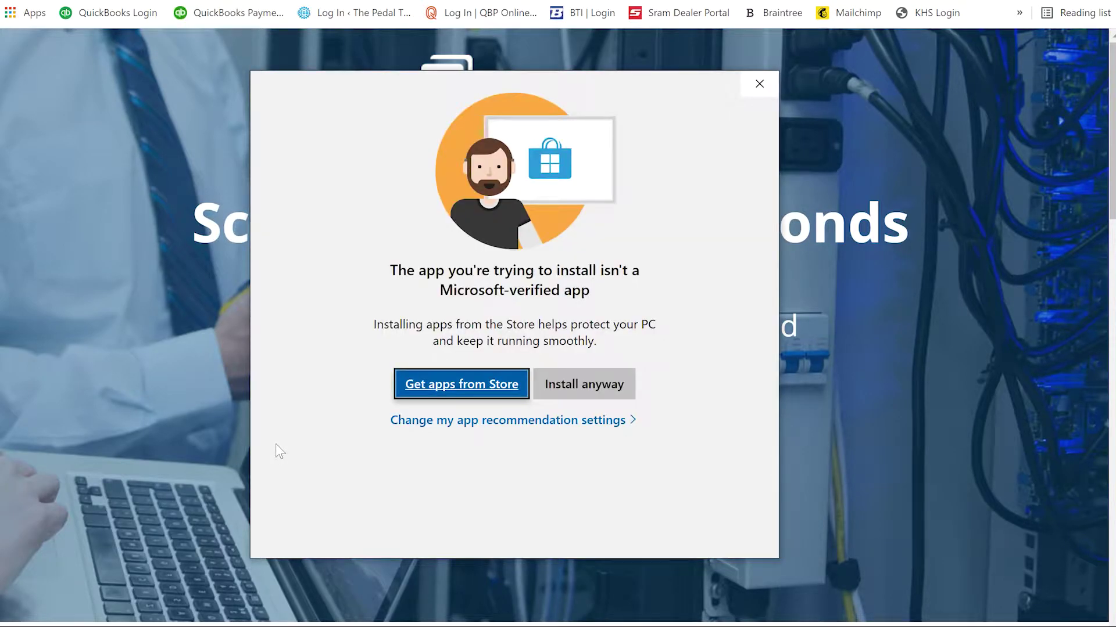
Step: Run Advanced IP Scanner as a portable app in English and scan 192.168.254.1-254
left_click(559, 385)
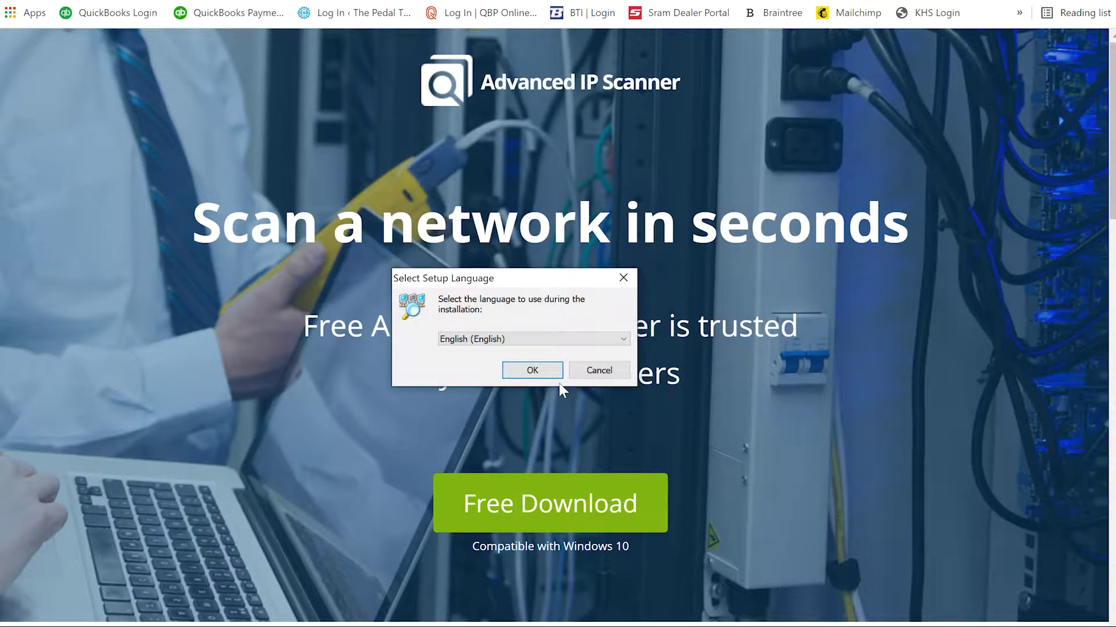
left_click(532, 370)
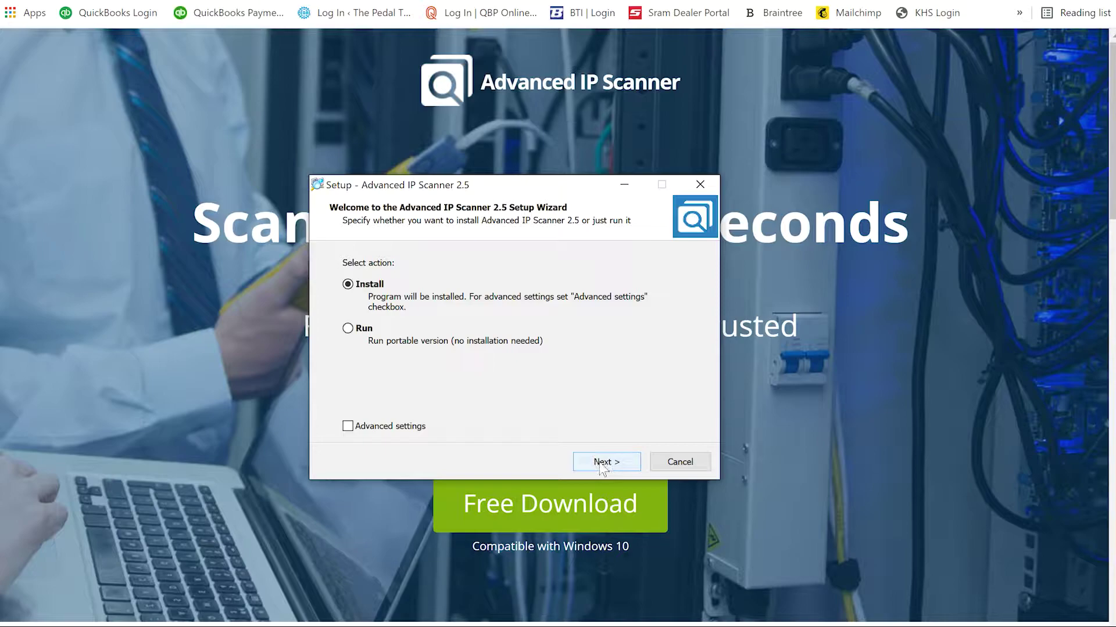
left_click(376, 331)
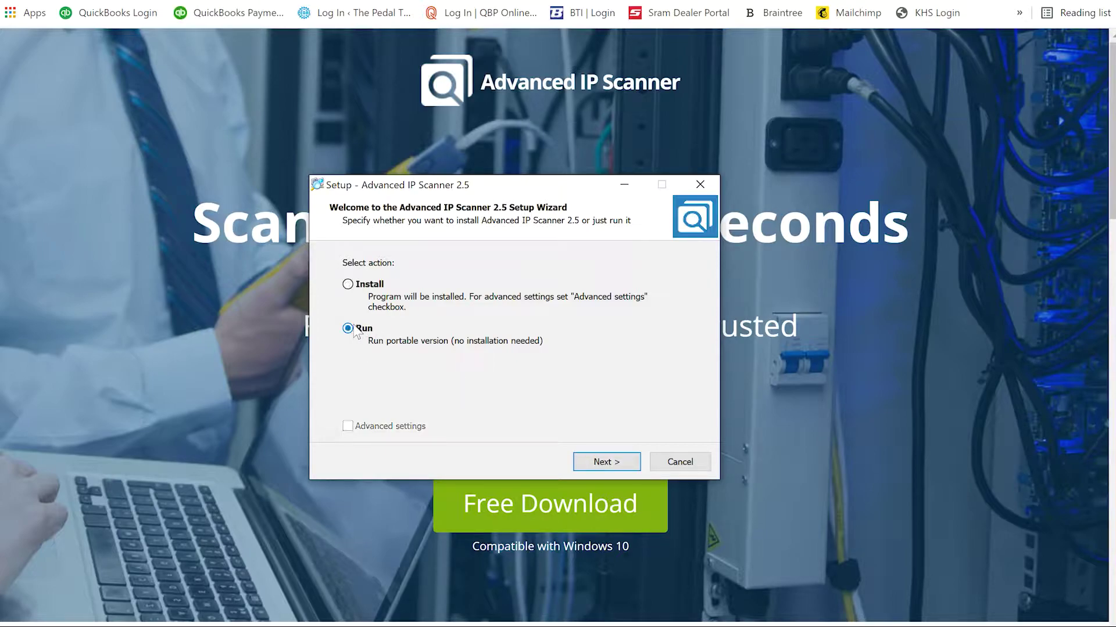
left_click(593, 460)
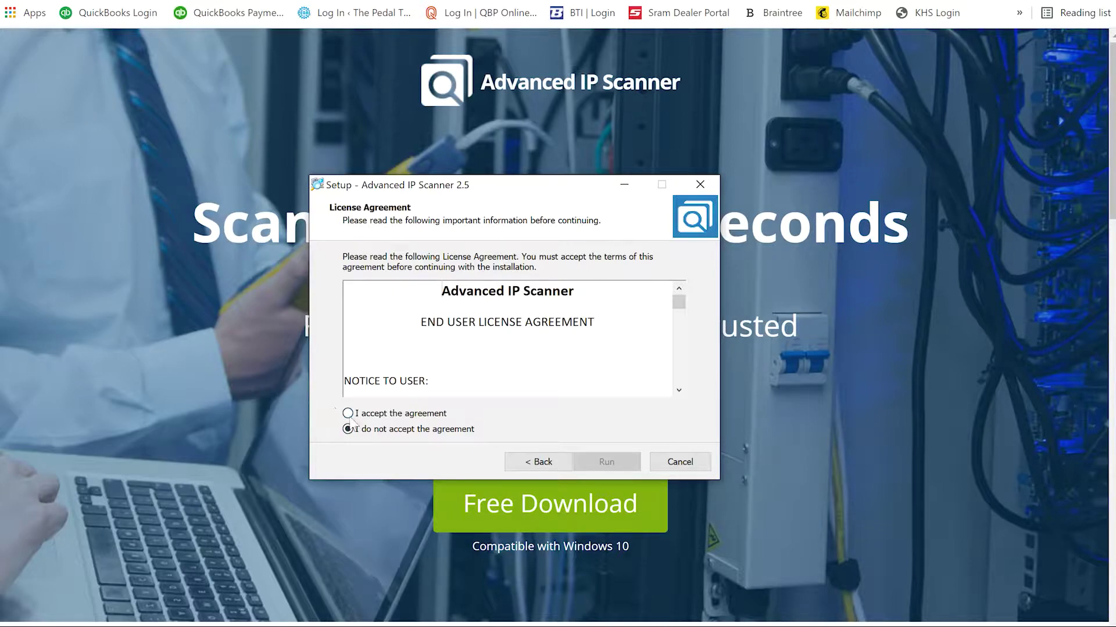
left_click(348, 413)
left_click(605, 464)
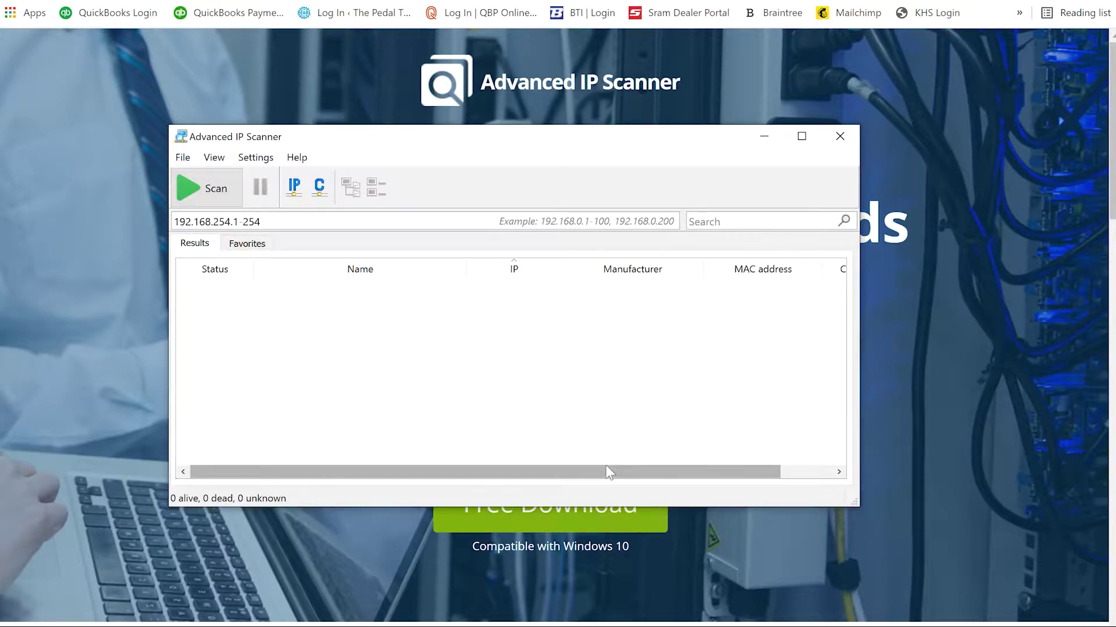
left_click(208, 197)
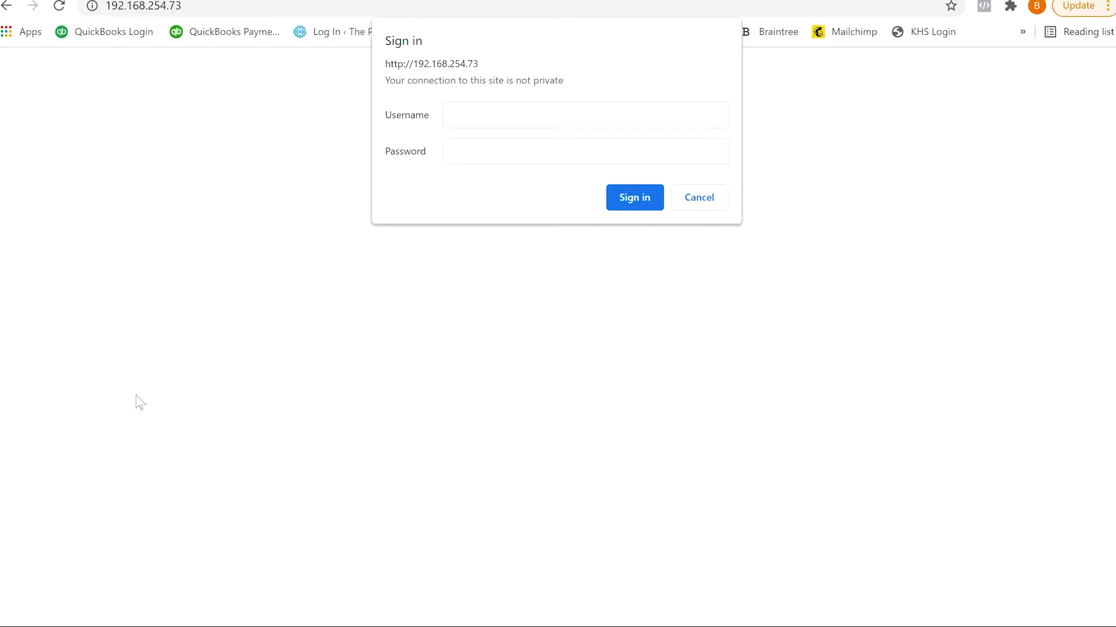
Step: Sign in to the miner's web page with its login credentials, without saving the password
left_click(471, 113)
key("Tab")
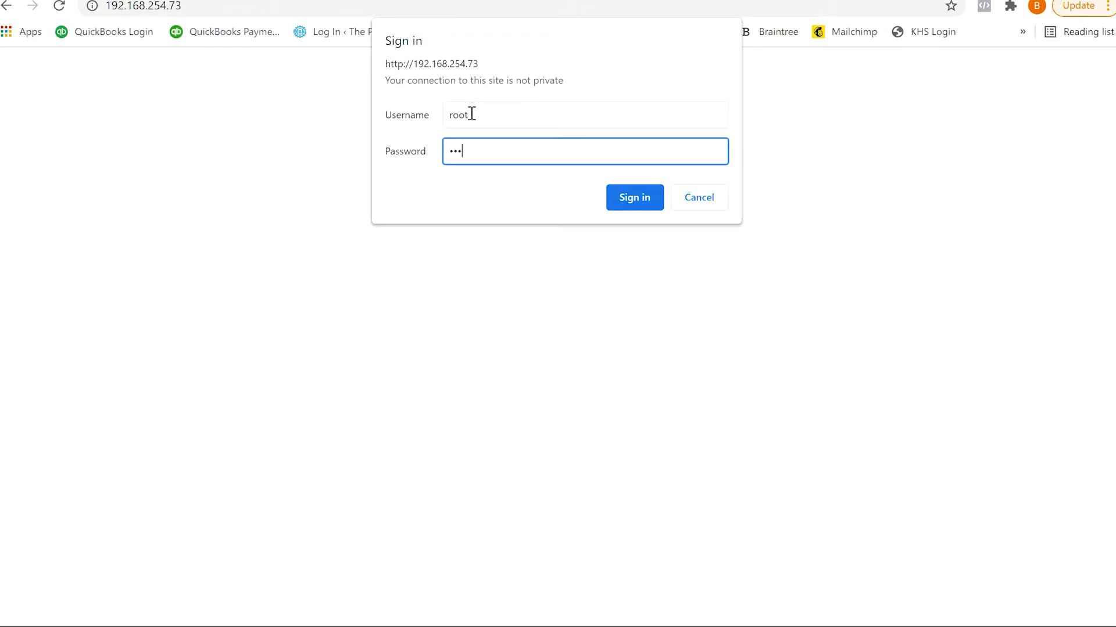
key("Return")
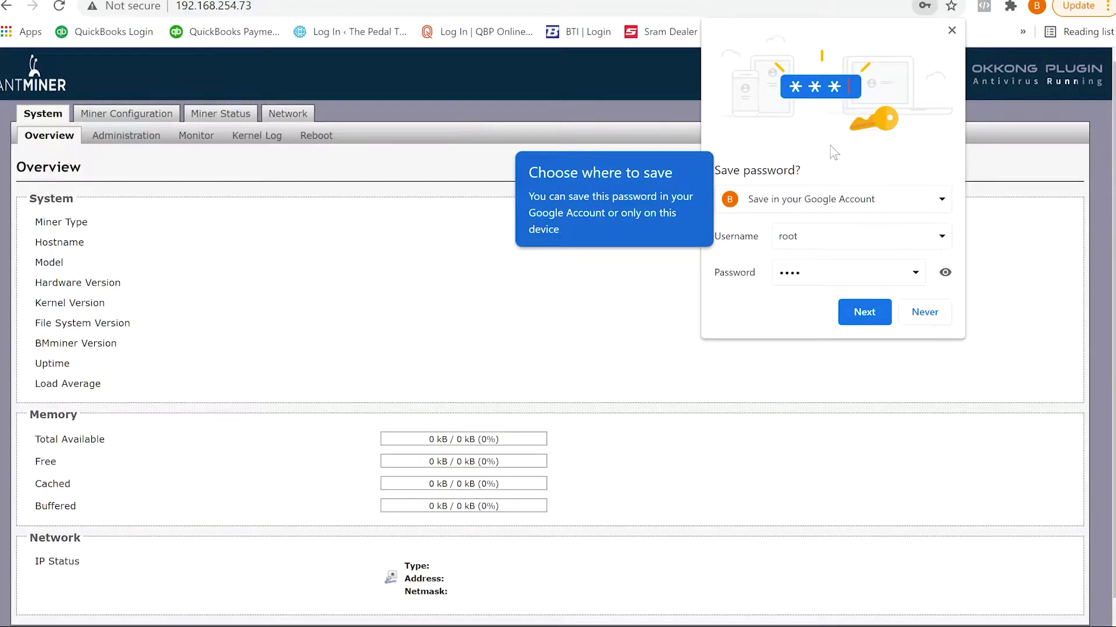
left_click(951, 30)
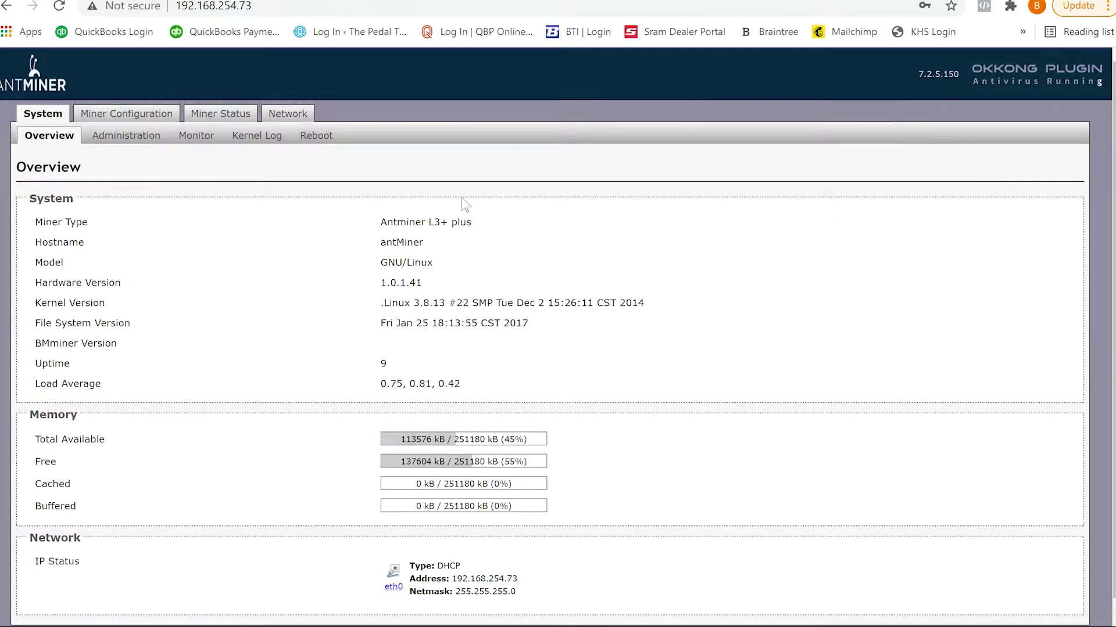
Step: Review the pool settings on the Miner Configuration page
left_click(117, 114)
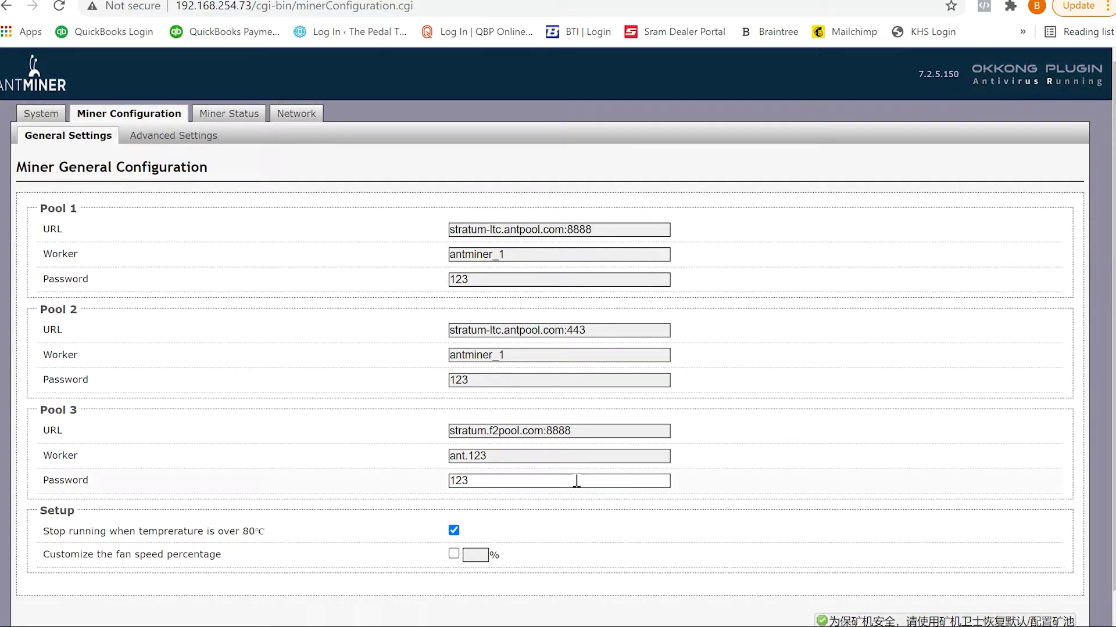
scroll(797, 435, "down", 1)
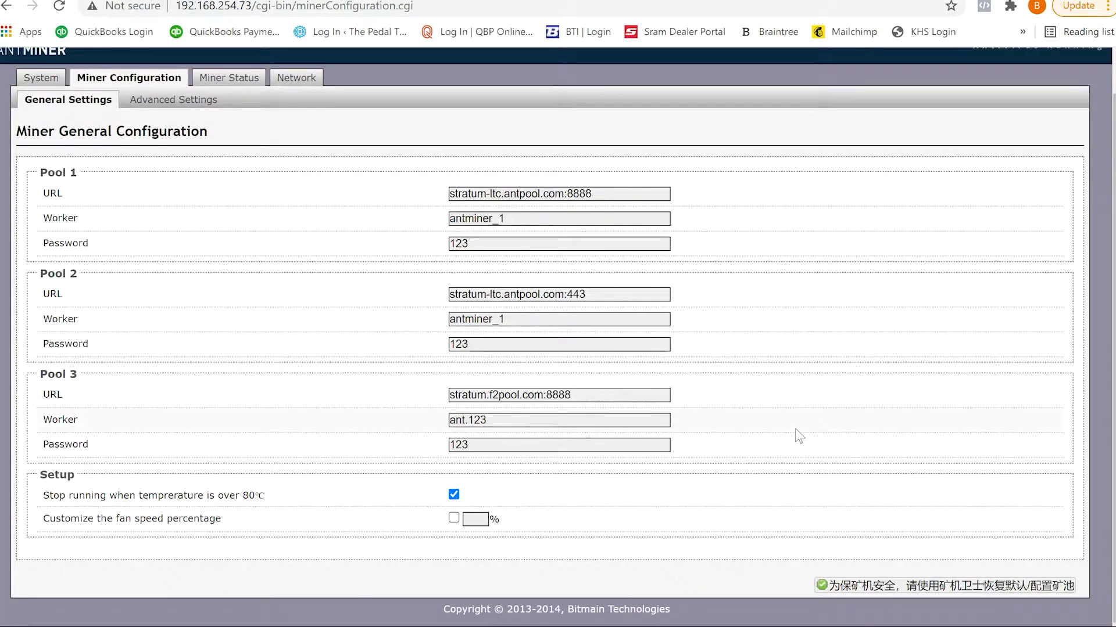
scroll(799, 436, "up", 1)
scroll(800, 436, "left", 1)
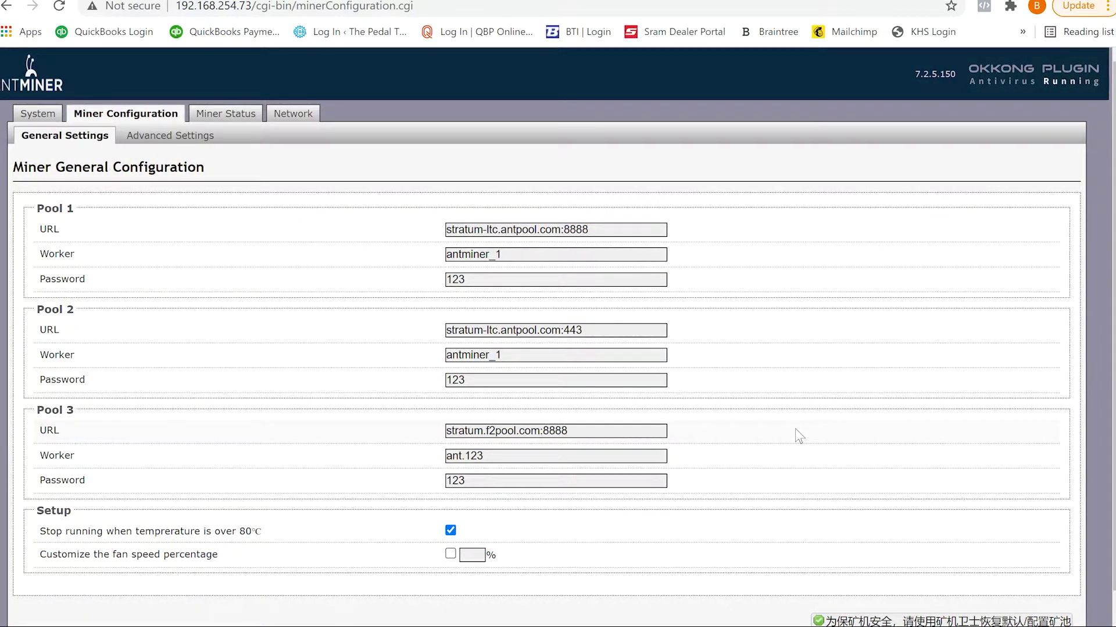
scroll(799, 435, "down", 1)
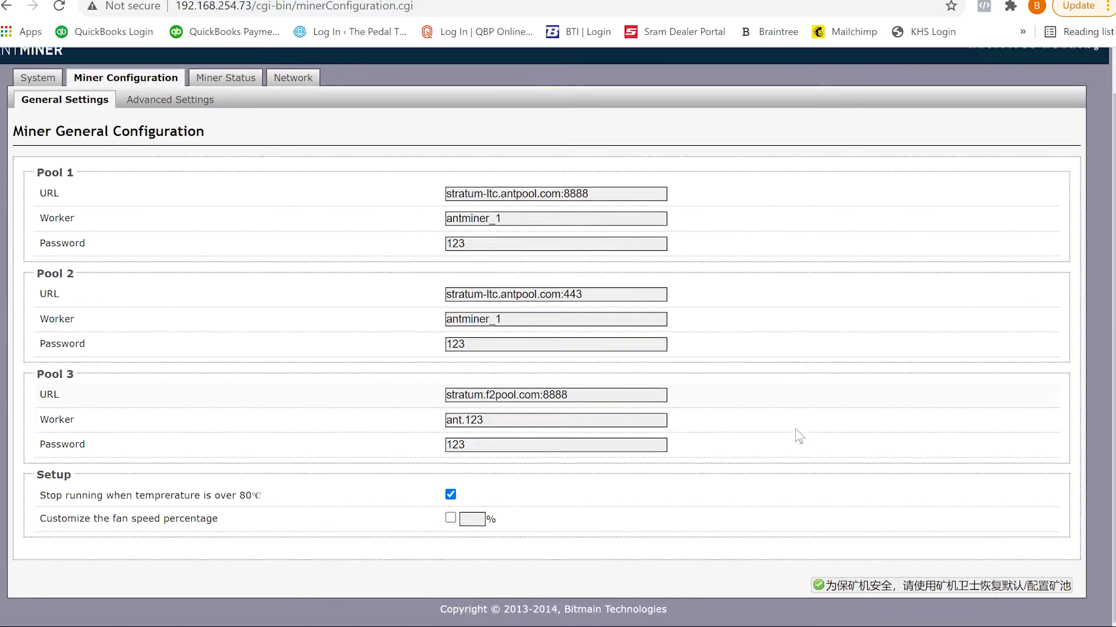
scroll(800, 436, "up", 1)
scroll(800, 436, "left", 1)
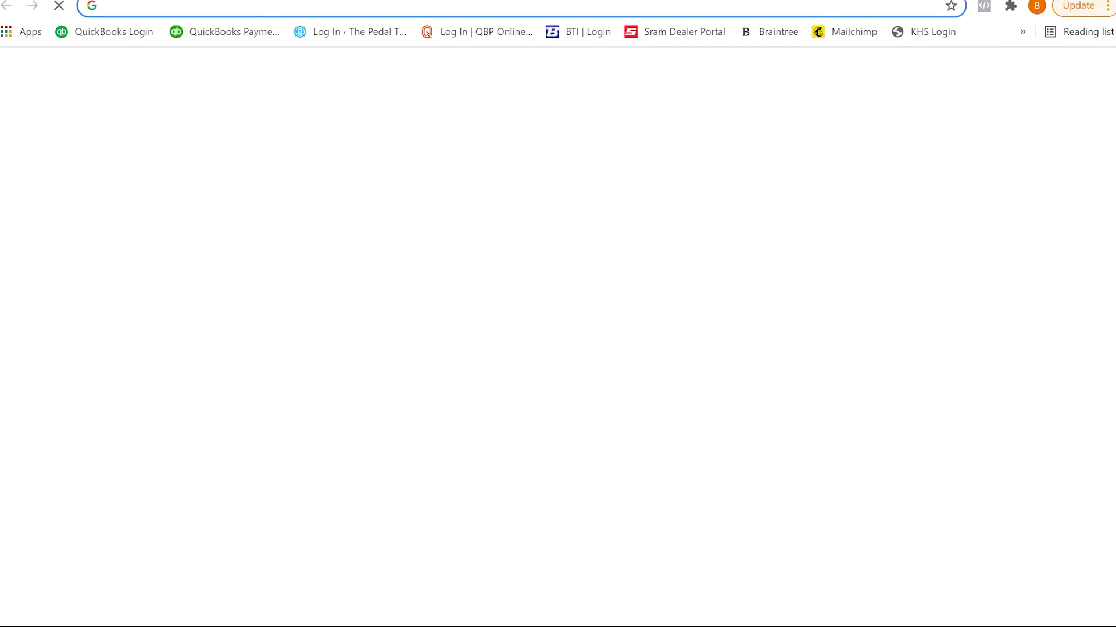
Step: Try the miningpoolstats.co address, then go to google.com instead
type("mining")
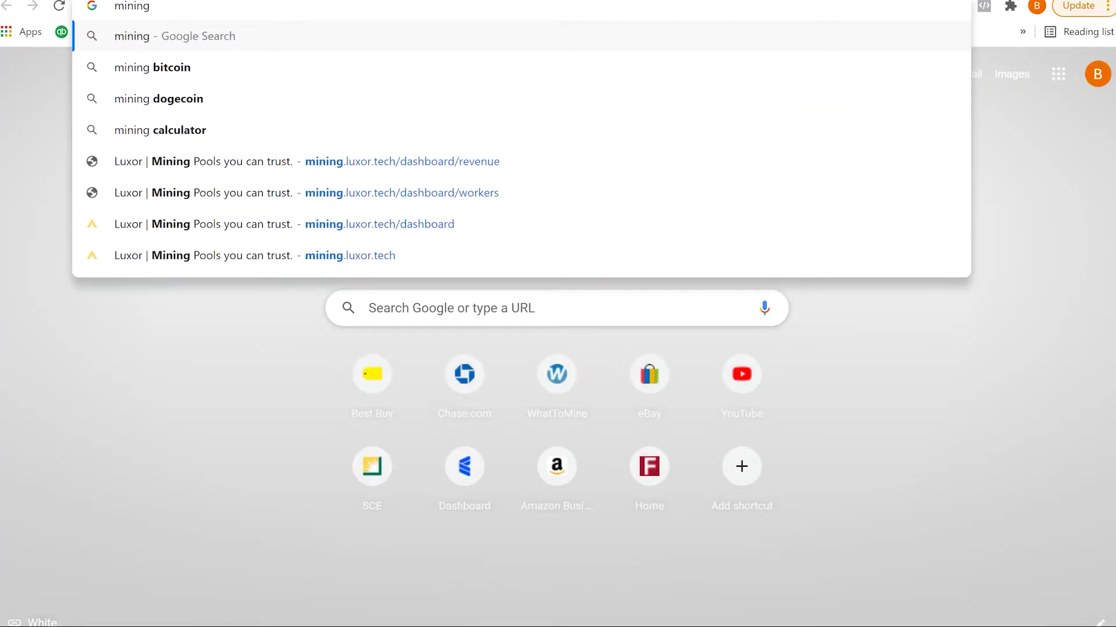
type("poolstats")
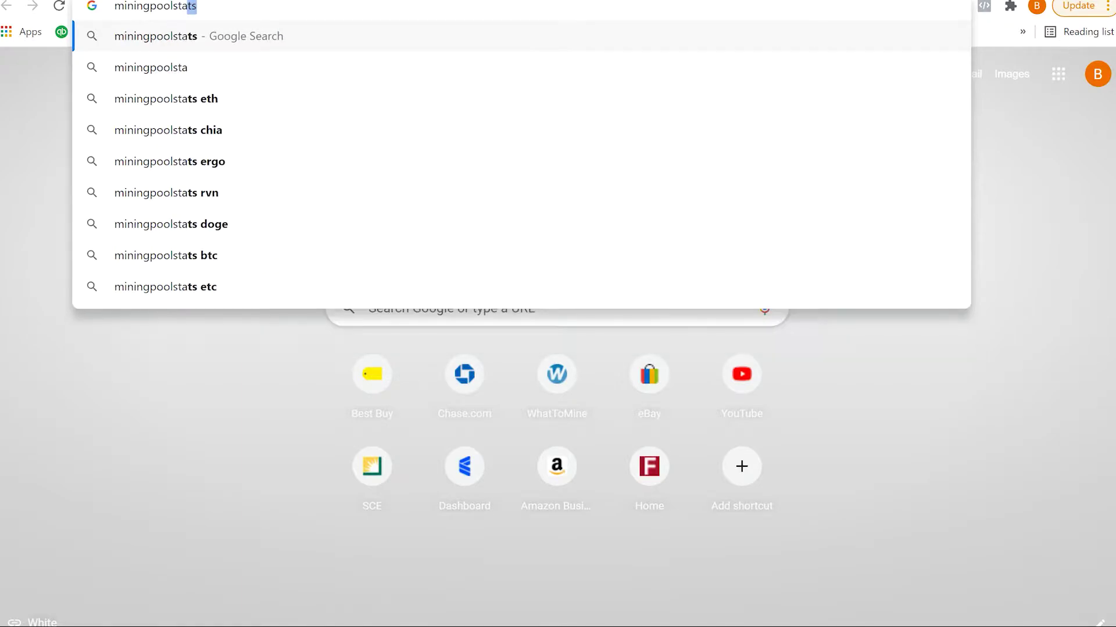
type(".co")
key("Return")
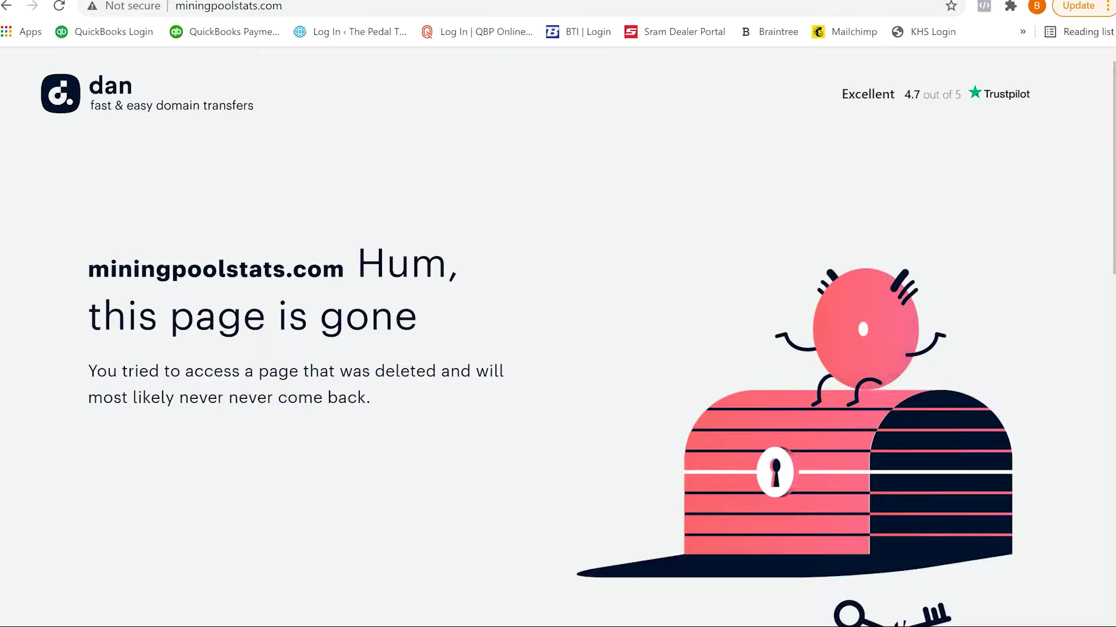
left_click(232, 7)
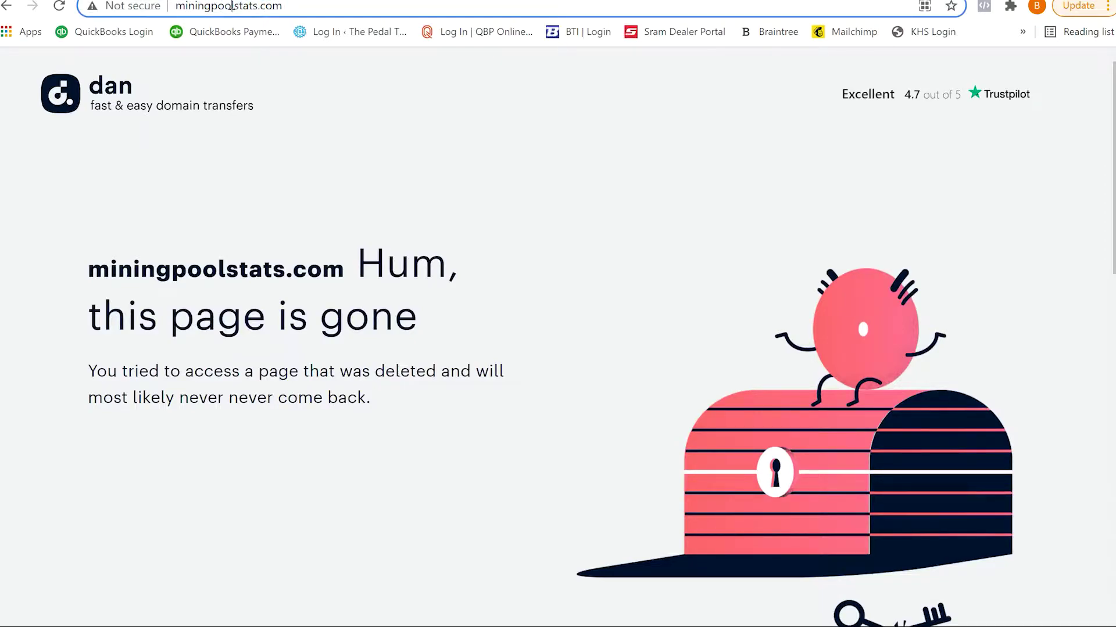
type("goo")
key("Return")
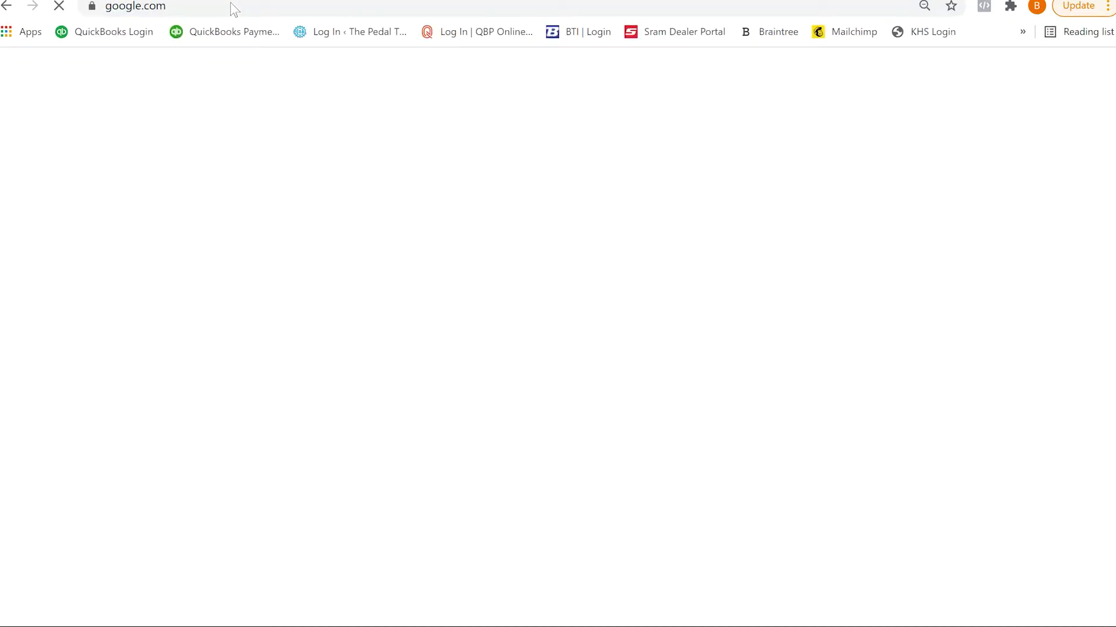
Step: Search Google for 'mining pool stats' and open the Mining Pool Stats result
type("min")
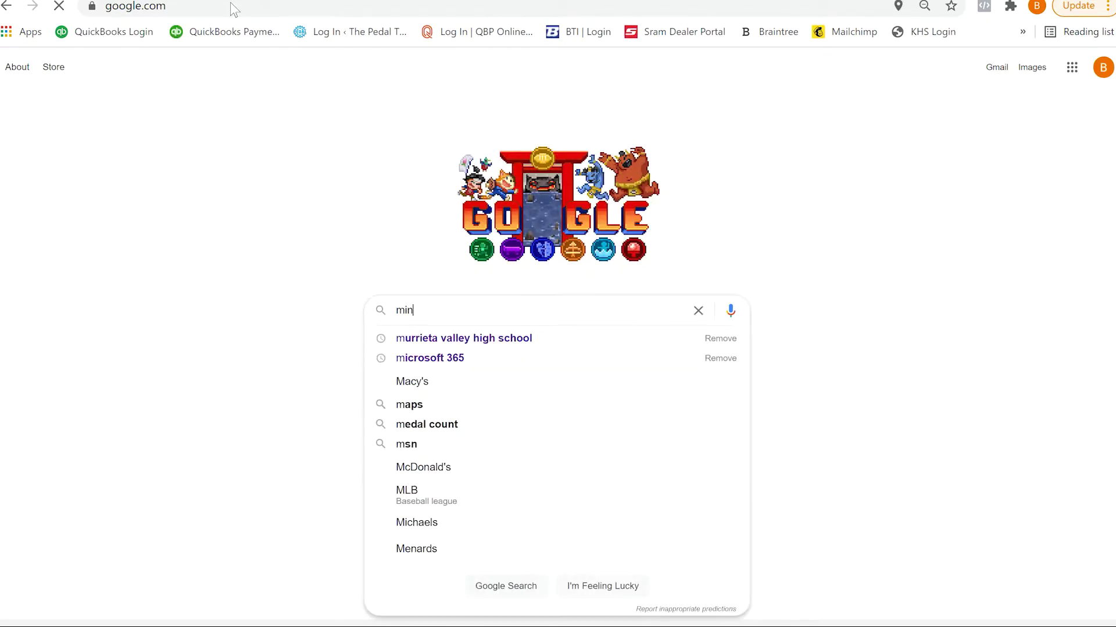
type("ing pool stats")
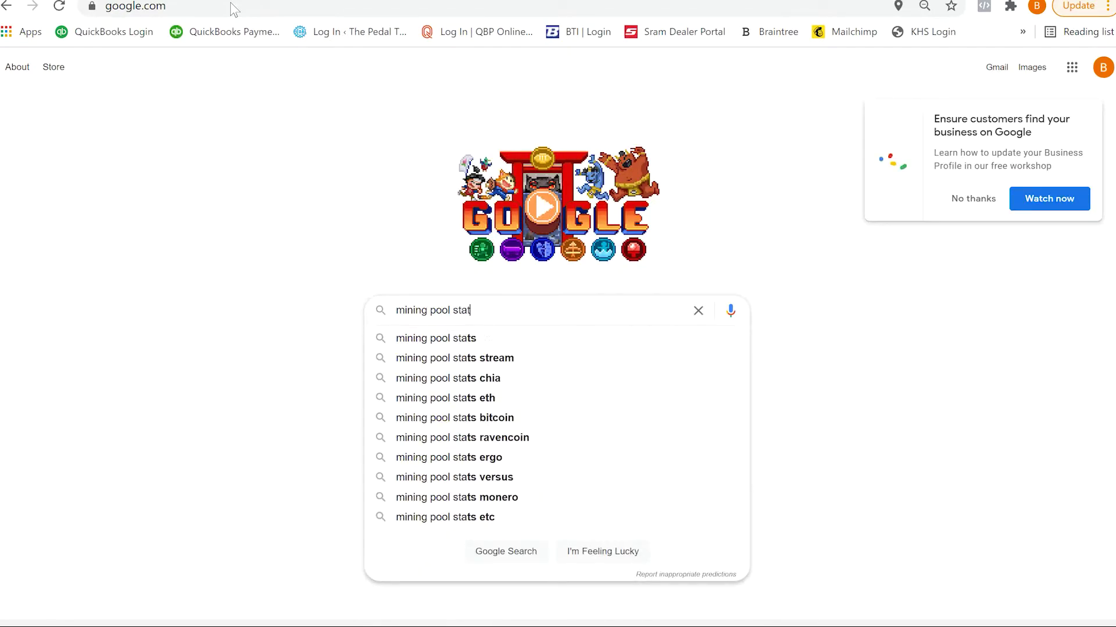
key("Return")
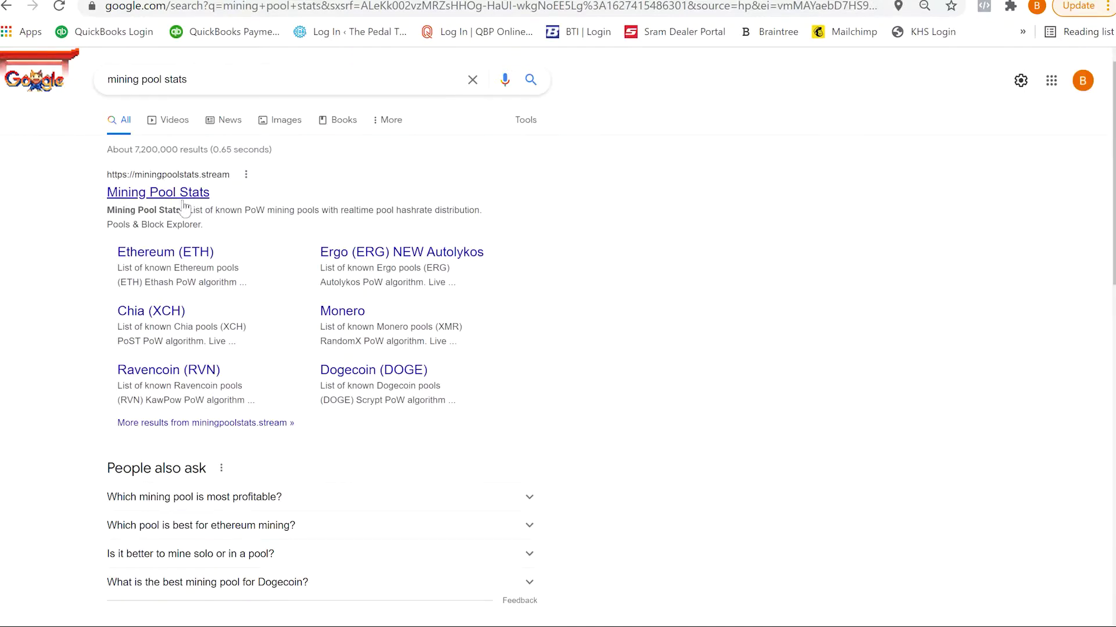
left_click(173, 198)
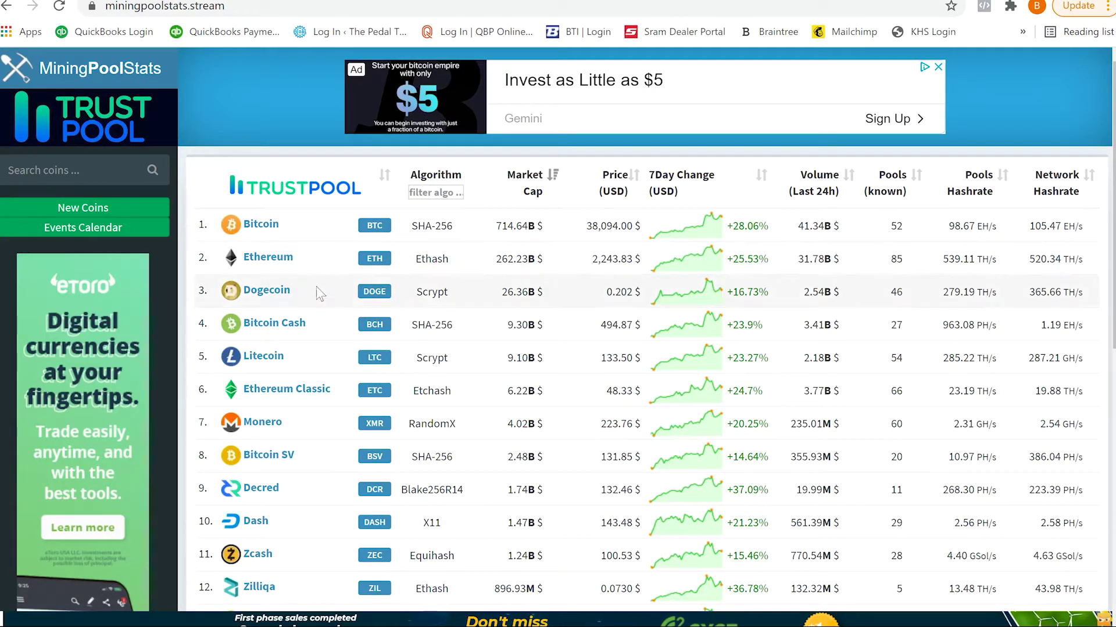
Step: Browse the Dogecoin pool list, then start a new tab with 'pooling' in the address bar
left_click(264, 296)
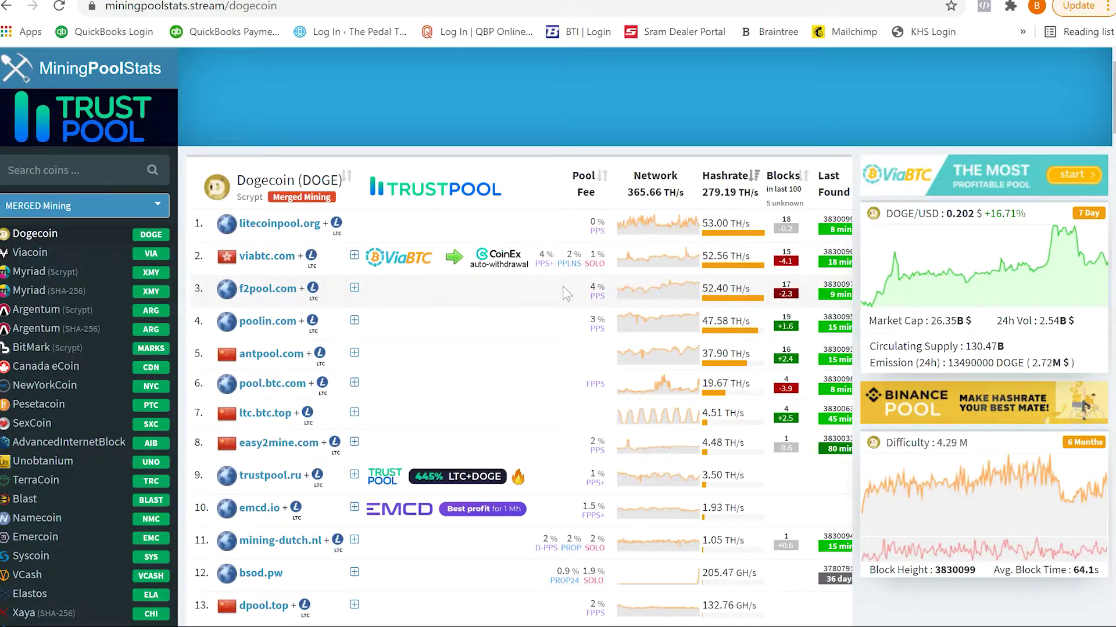
scroll(491, 360, "down", 1)
scroll(488, 376, "down", 1)
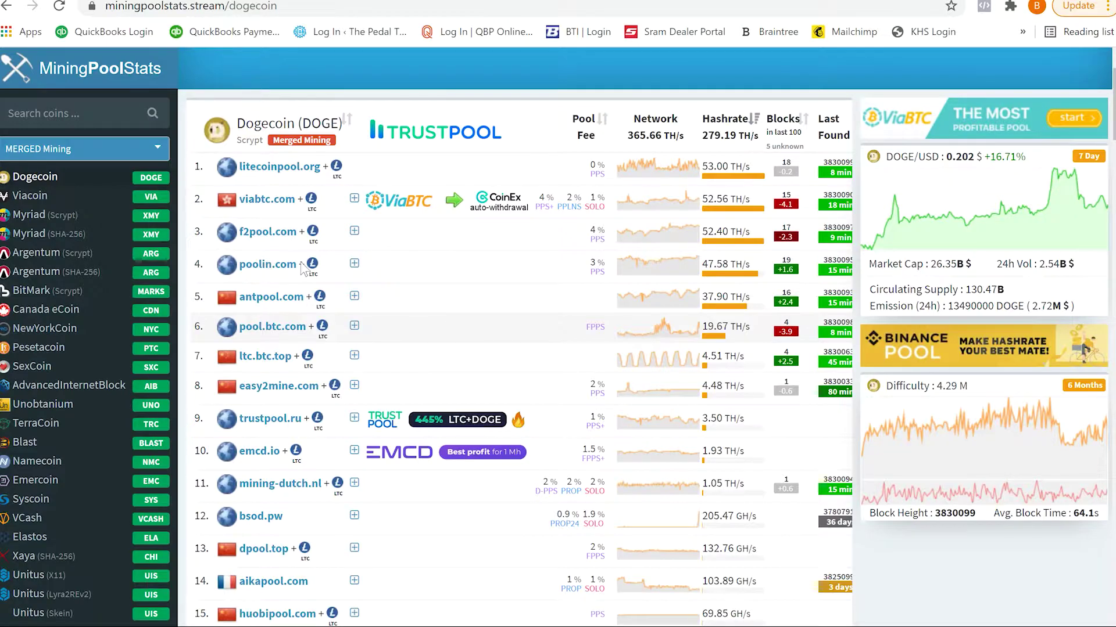
scroll(302, 268, "down", 1)
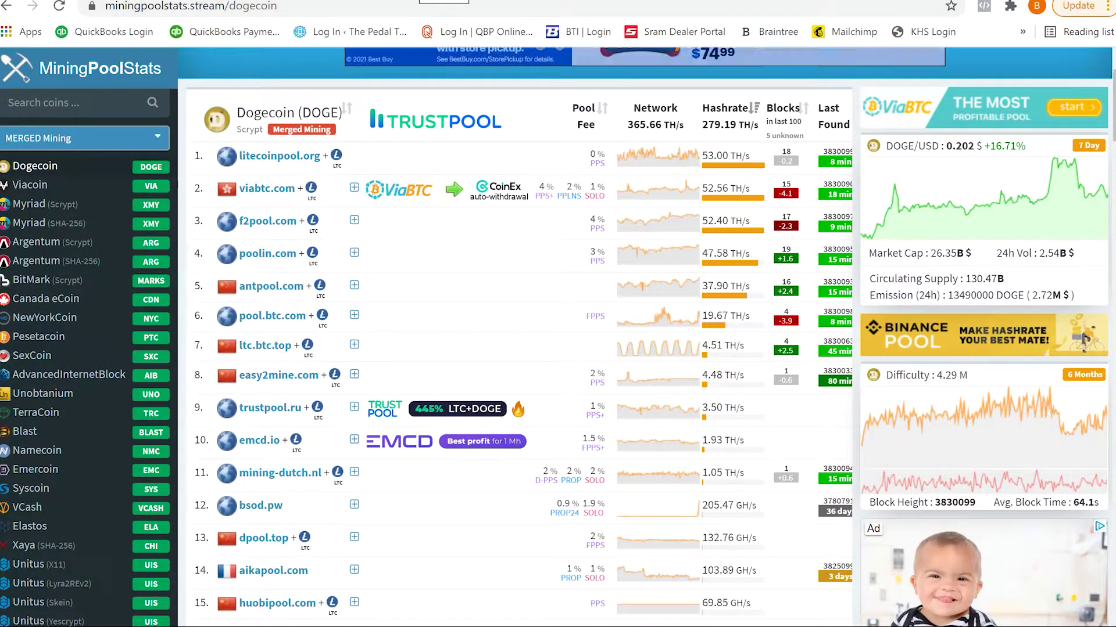
key("ctrl+t")
type("pool")
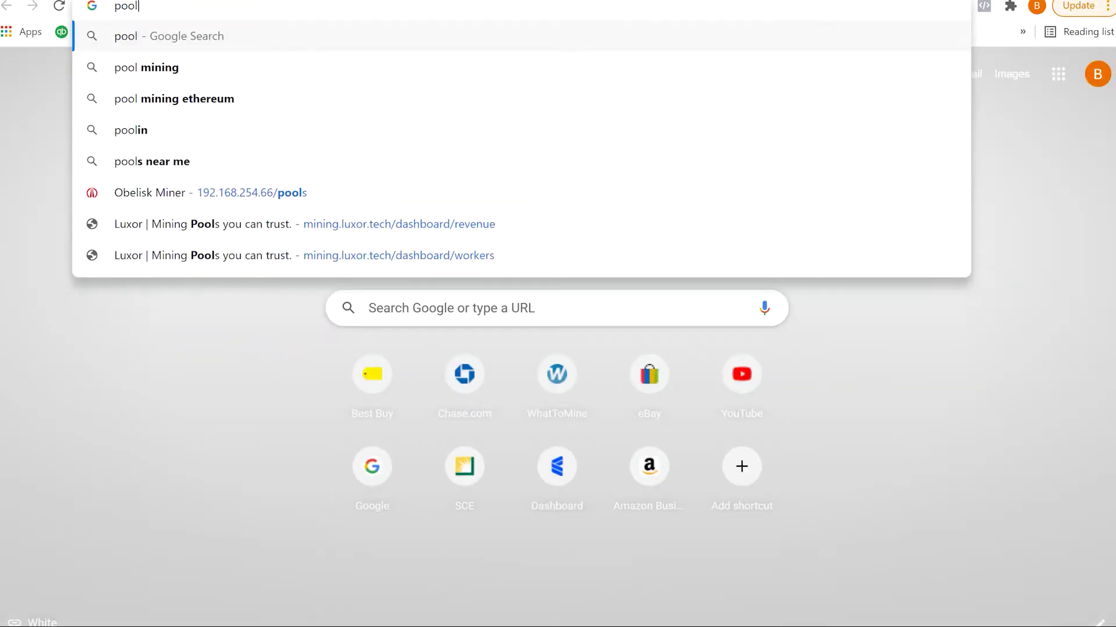
type("ing")
Step: Load poolin.com and go to its account sign-in page via Register
key("BackSpace")
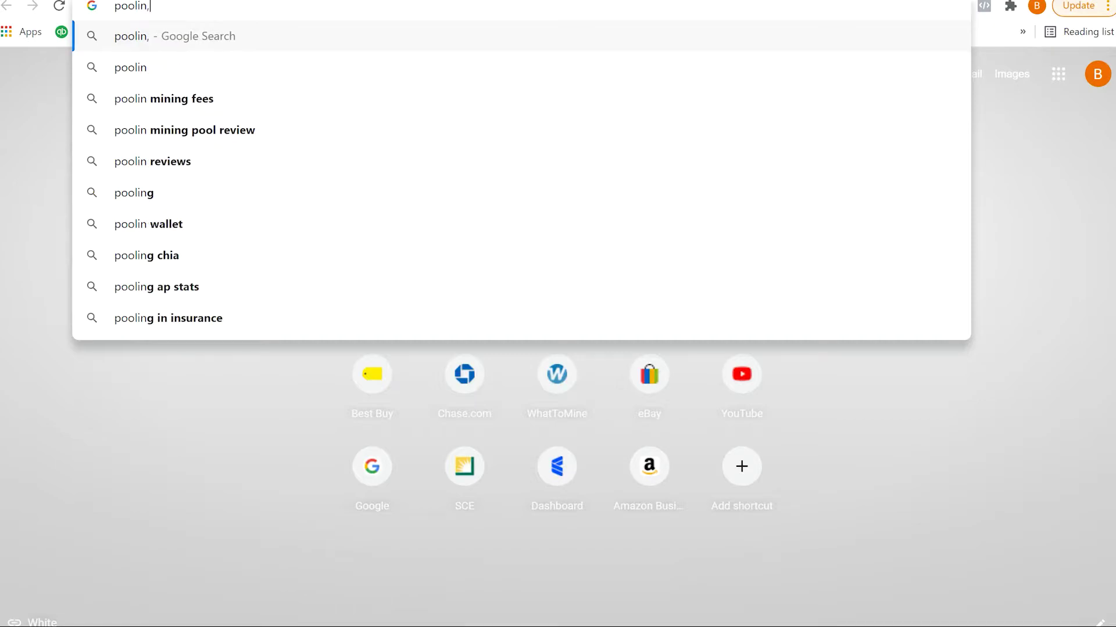
type(".com")
key("Return")
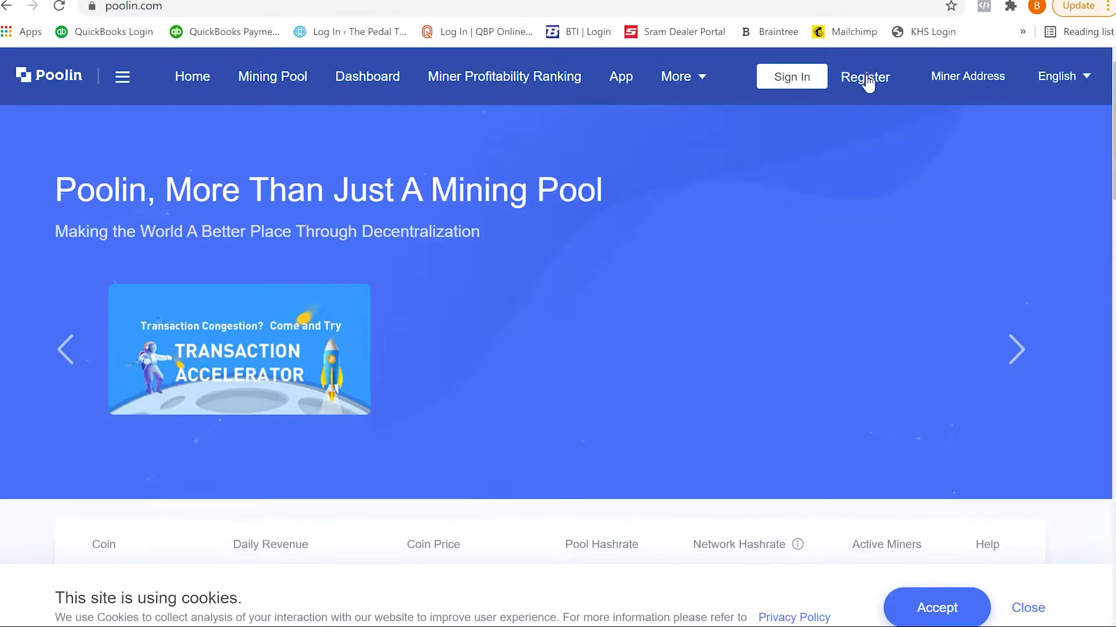
left_click(866, 78)
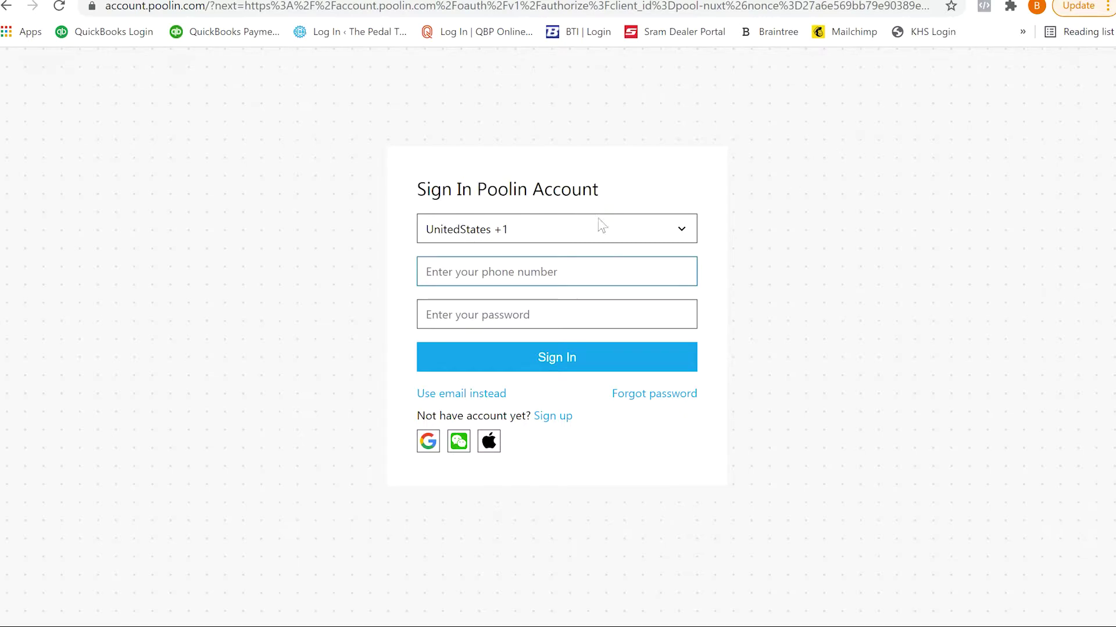
Step: Start a Poolin sign-up and verify the phone number with the SMS code
left_click(554, 416)
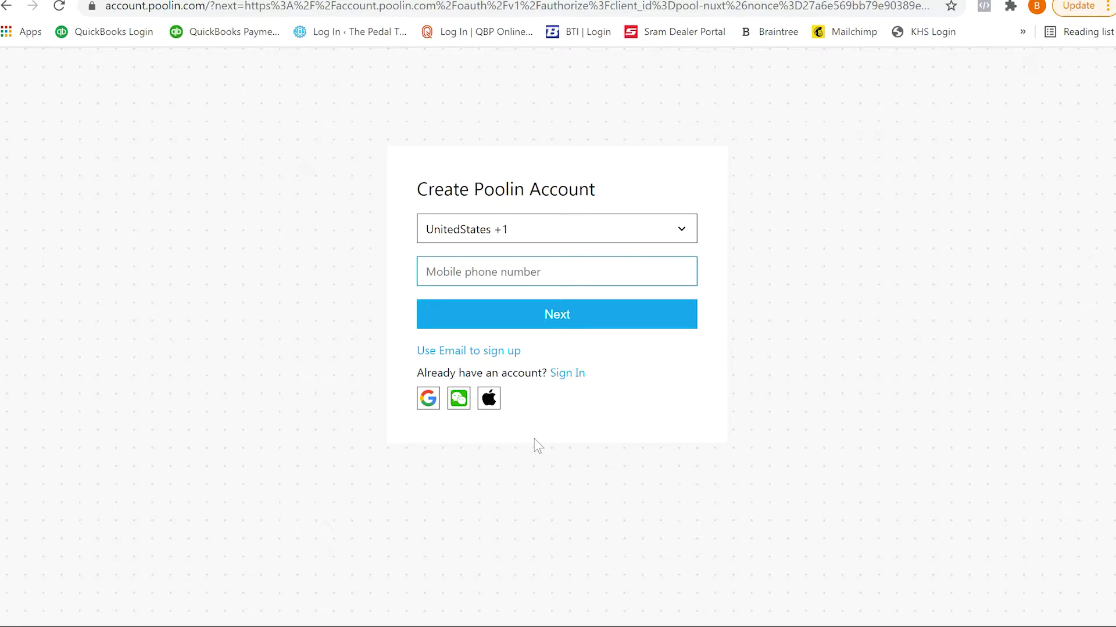
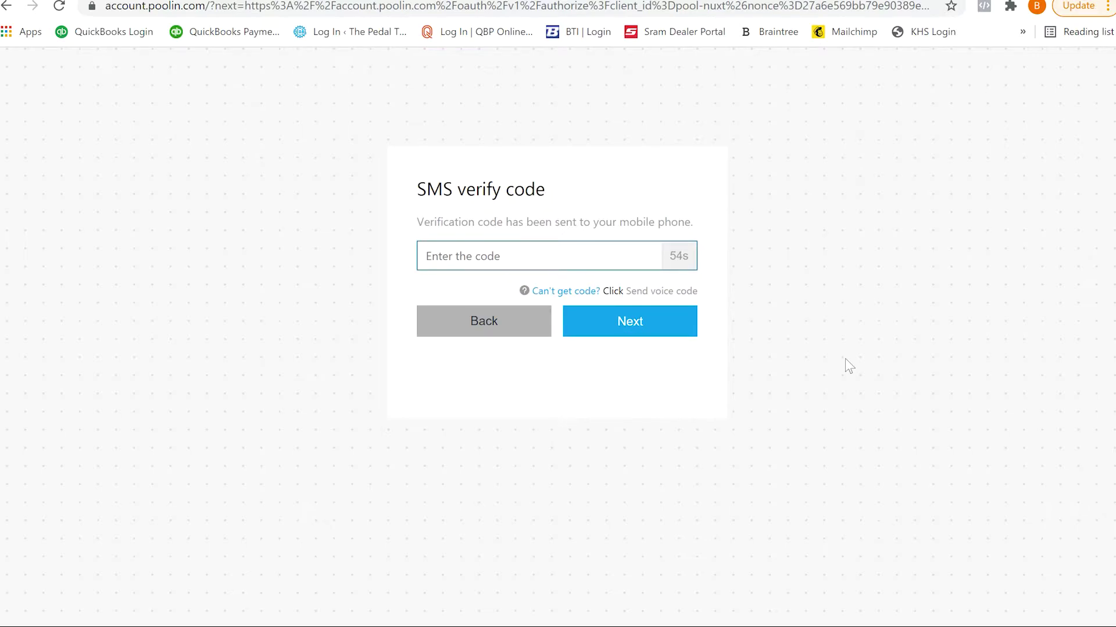
left_click(666, 332)
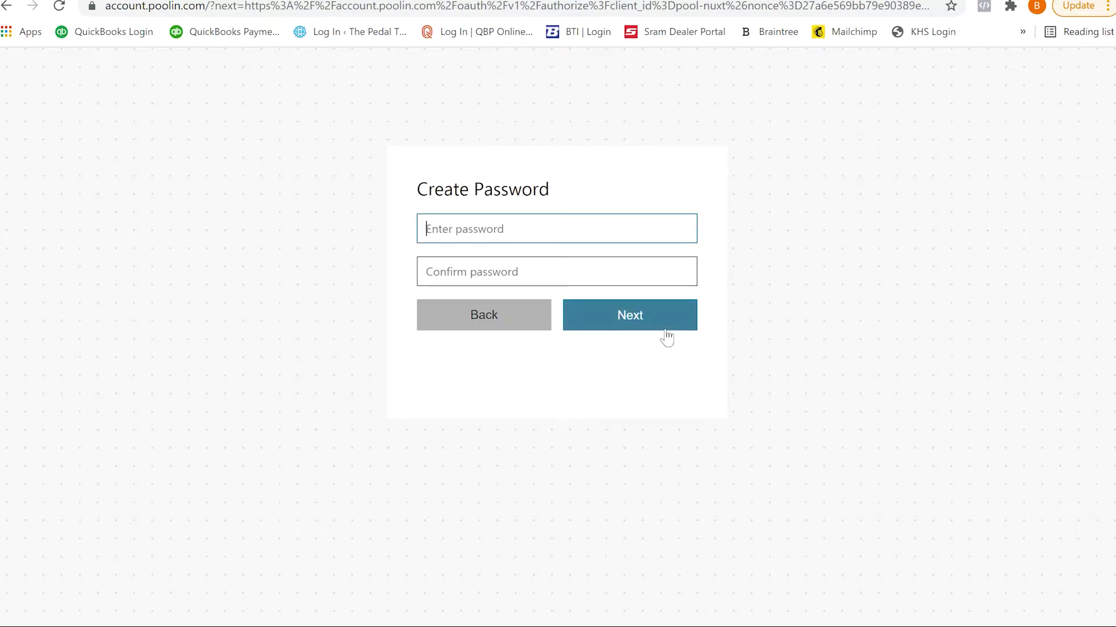
Step: Create and confirm the account password, declining Chrome's offer to save it
type("••••••")
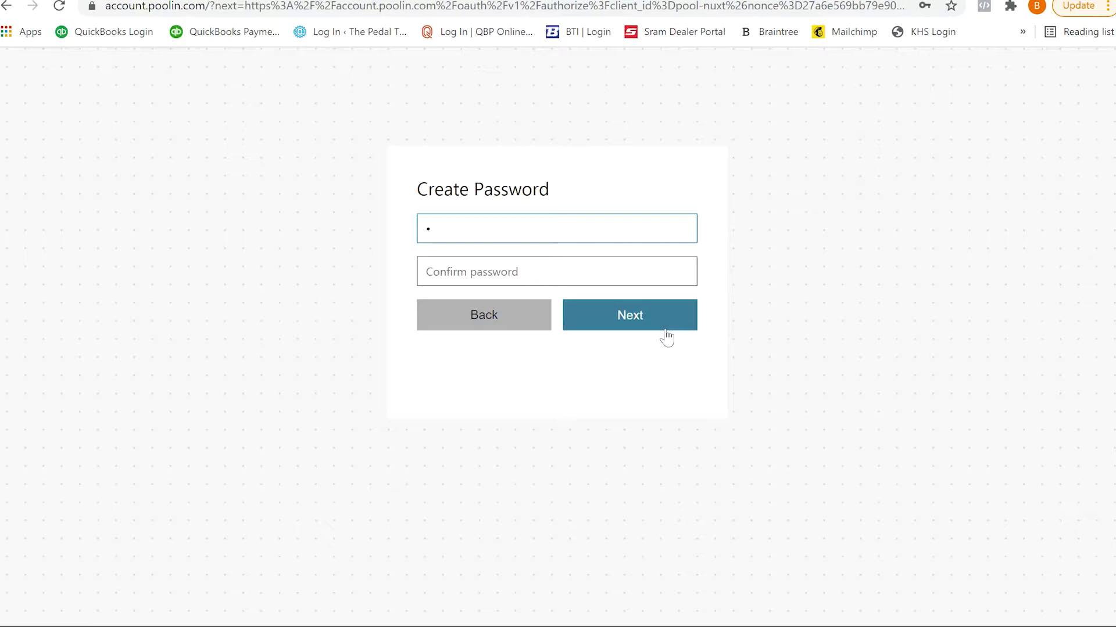
type("•••")
key("Tab")
type("•••••••")
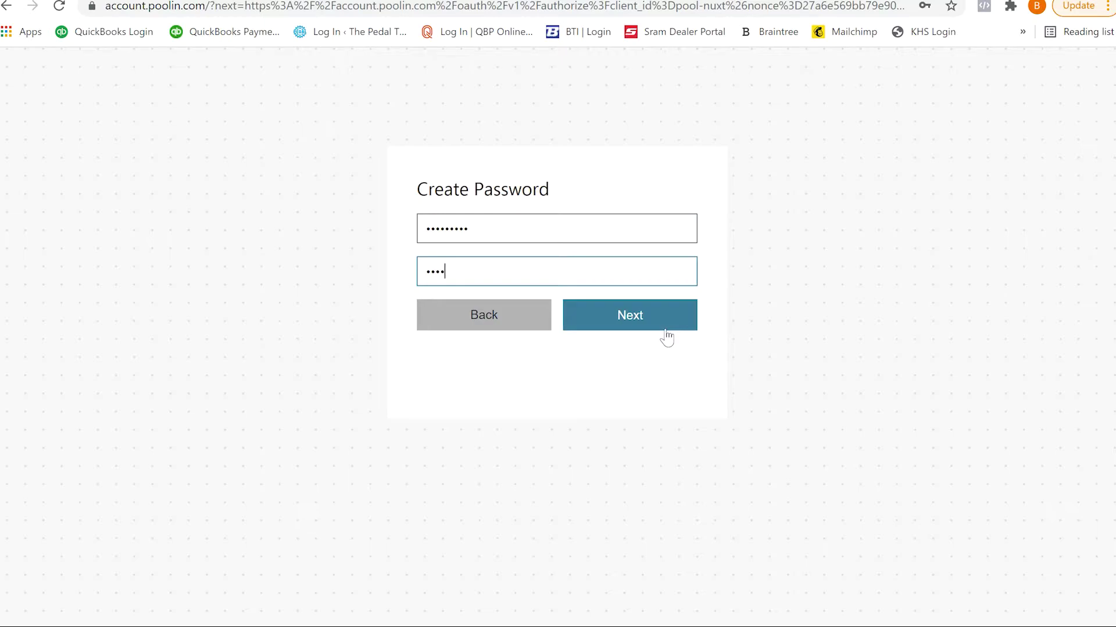
type("••")
left_click(665, 329)
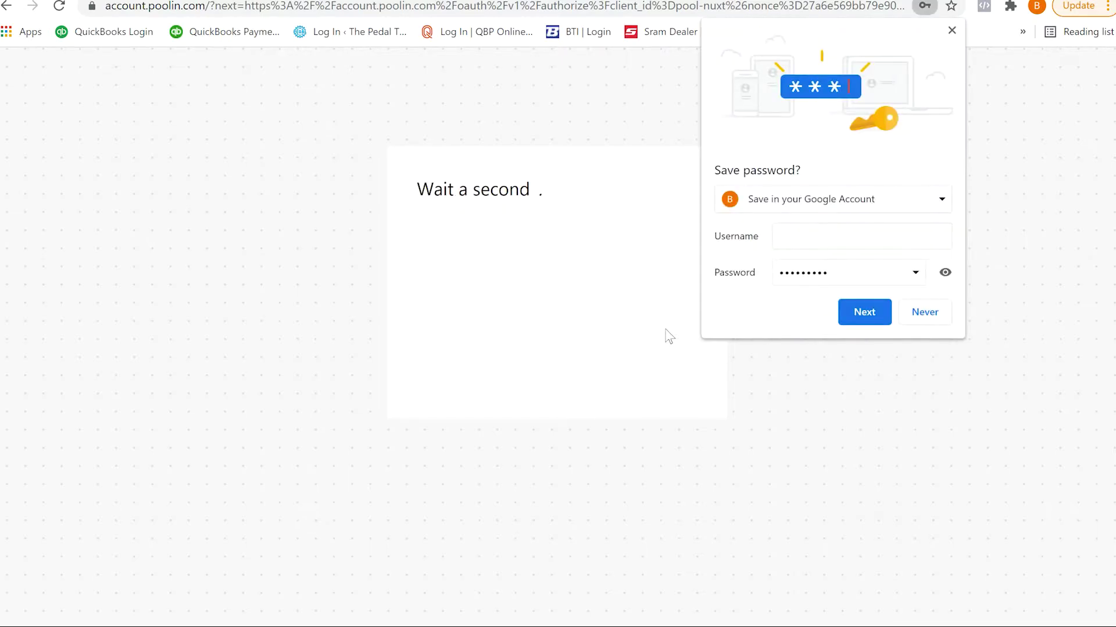
left_click(937, 313)
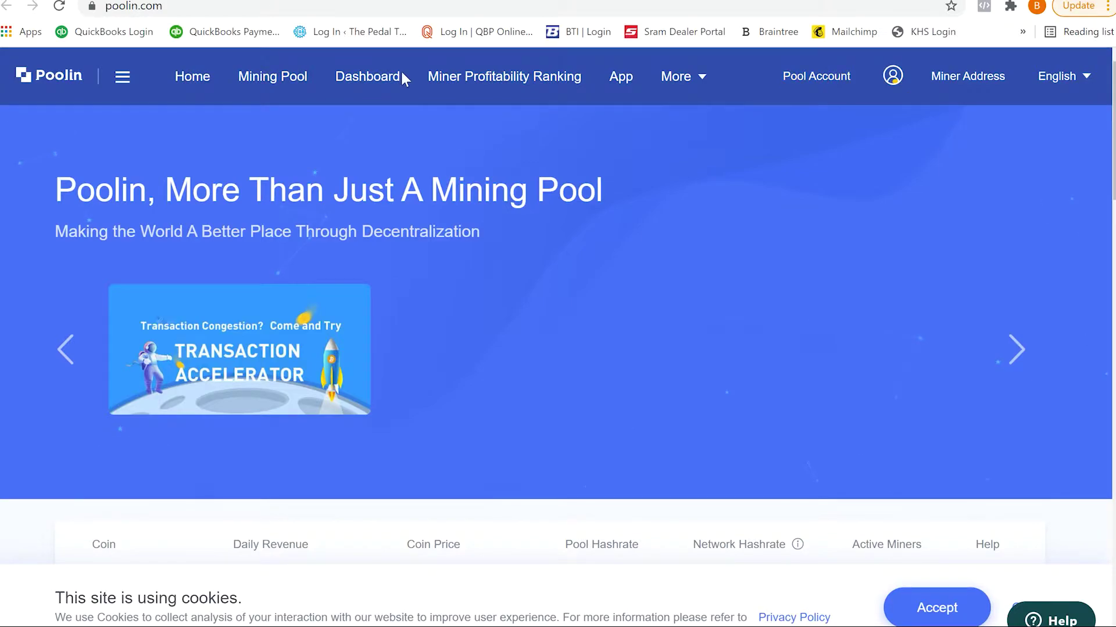
Step: Open Poolin's Dashboard to reach the Create a Sub-account form
left_click(380, 78)
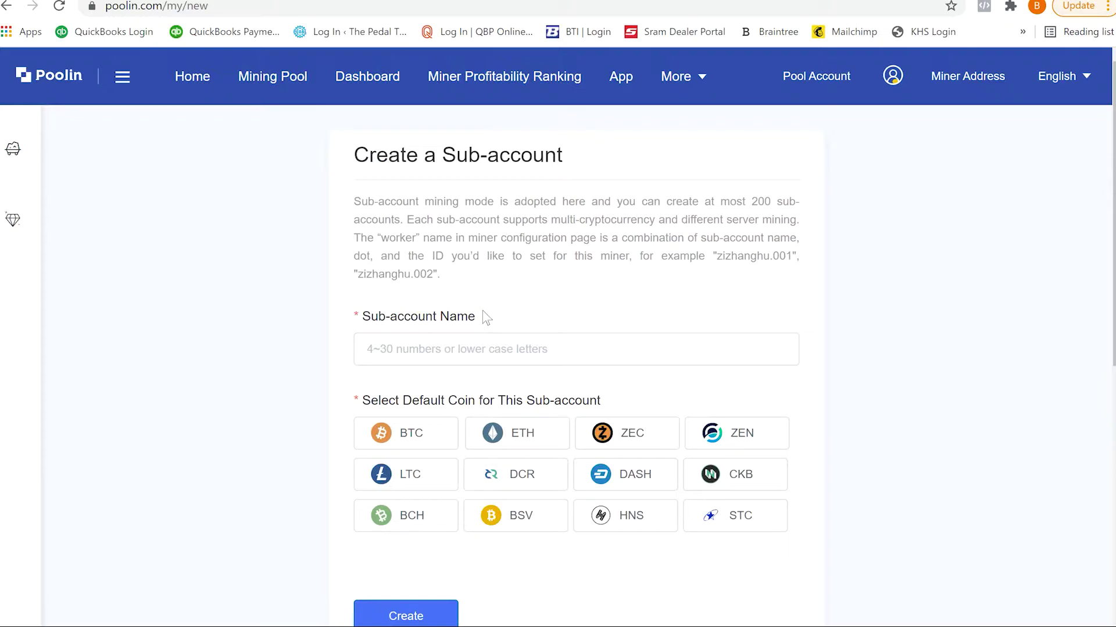
Step: Name the sub-account 'Shop Antminer l3+', correcting the capital N, and pick LTC as default coin
left_click(530, 345)
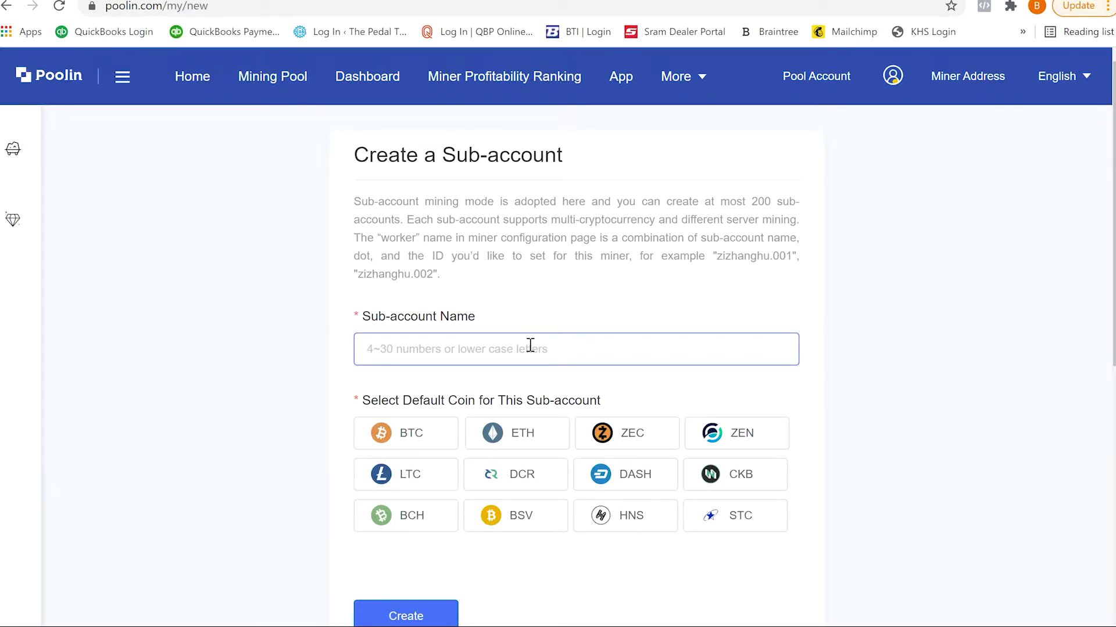
type("Shop ")
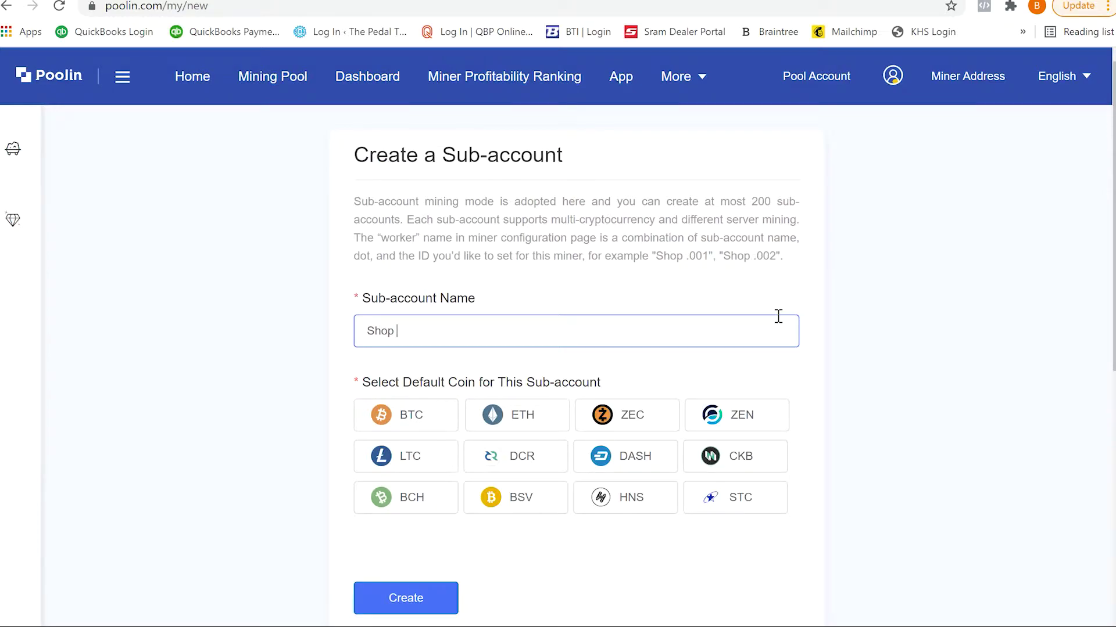
type("ANtminer ")
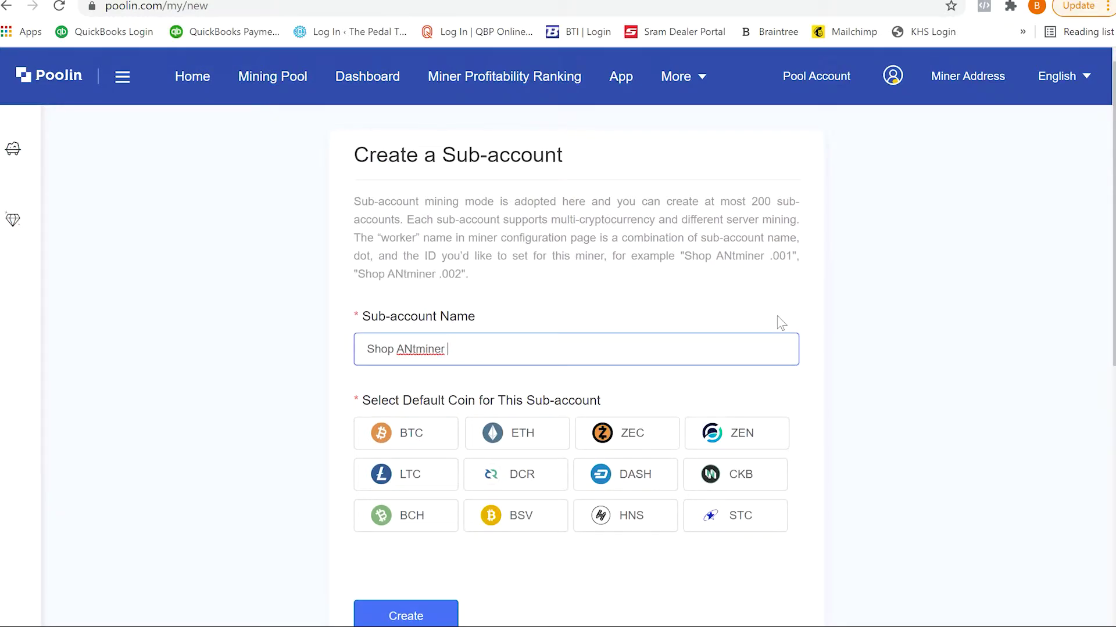
type("l")
key("BackSpace")
type("l3+")
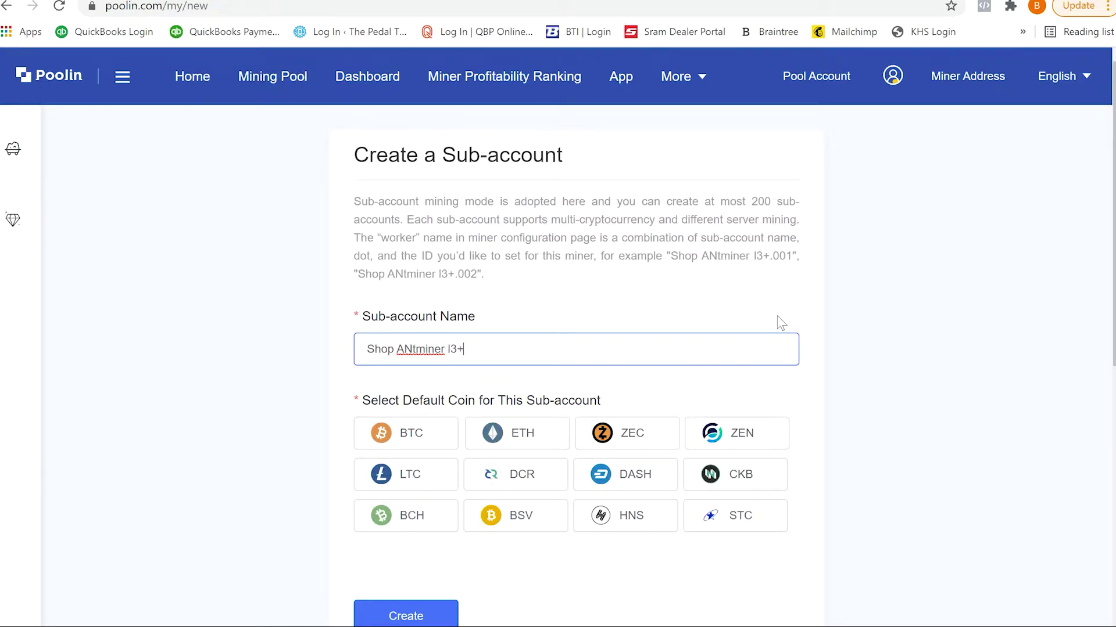
left_click_drag(404, 352, 412, 353)
left_click(408, 353)
key("BackSpace")
type("n")
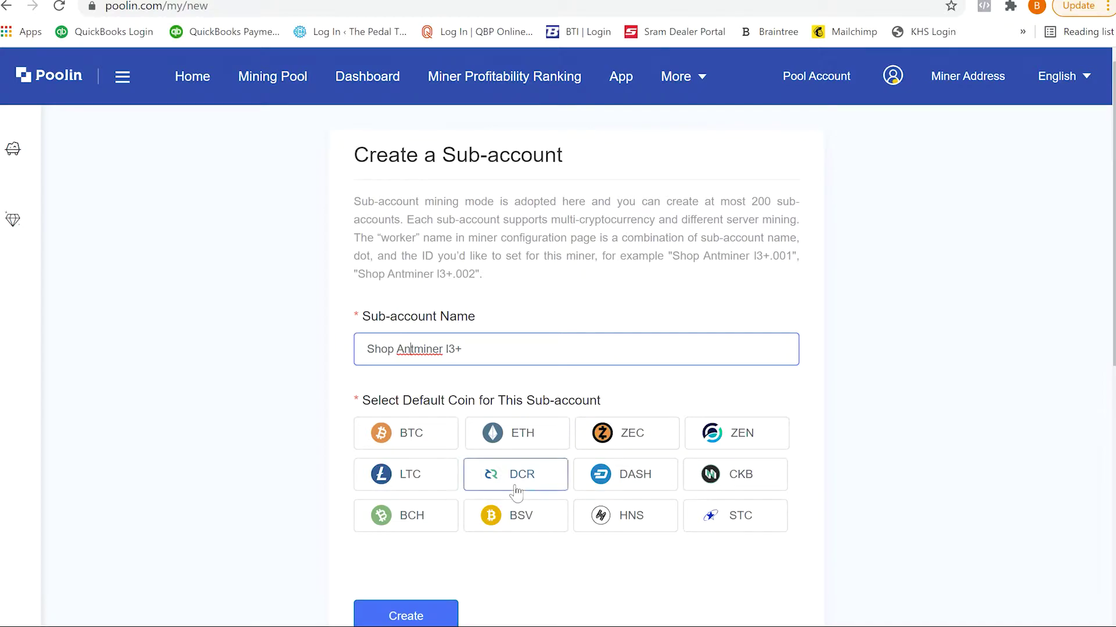
left_click(421, 481)
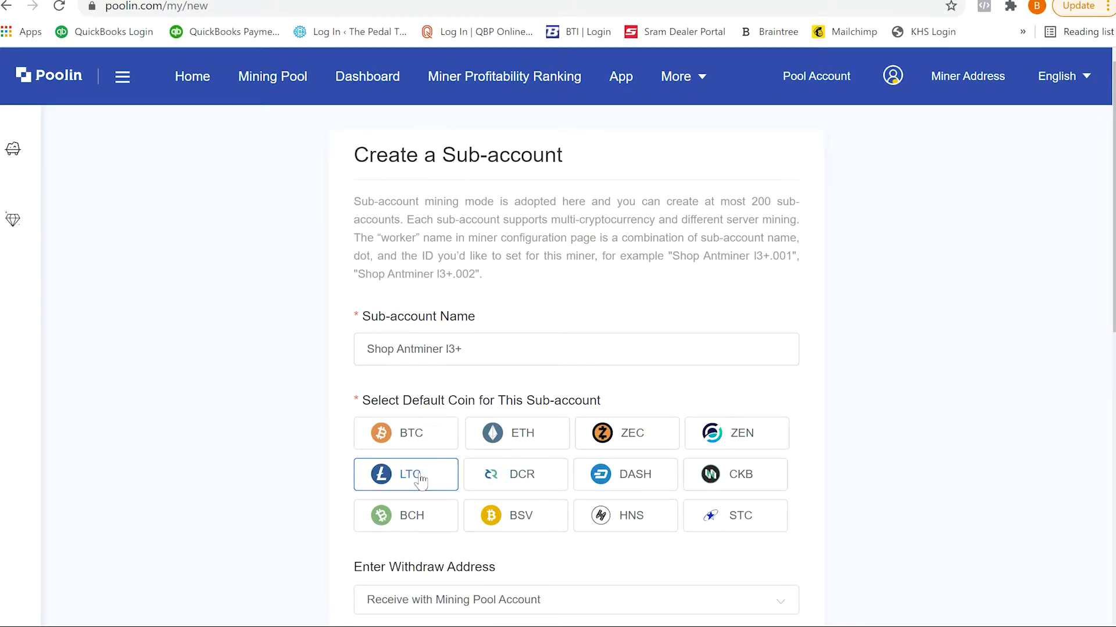
scroll(1040, 352, "down", 5)
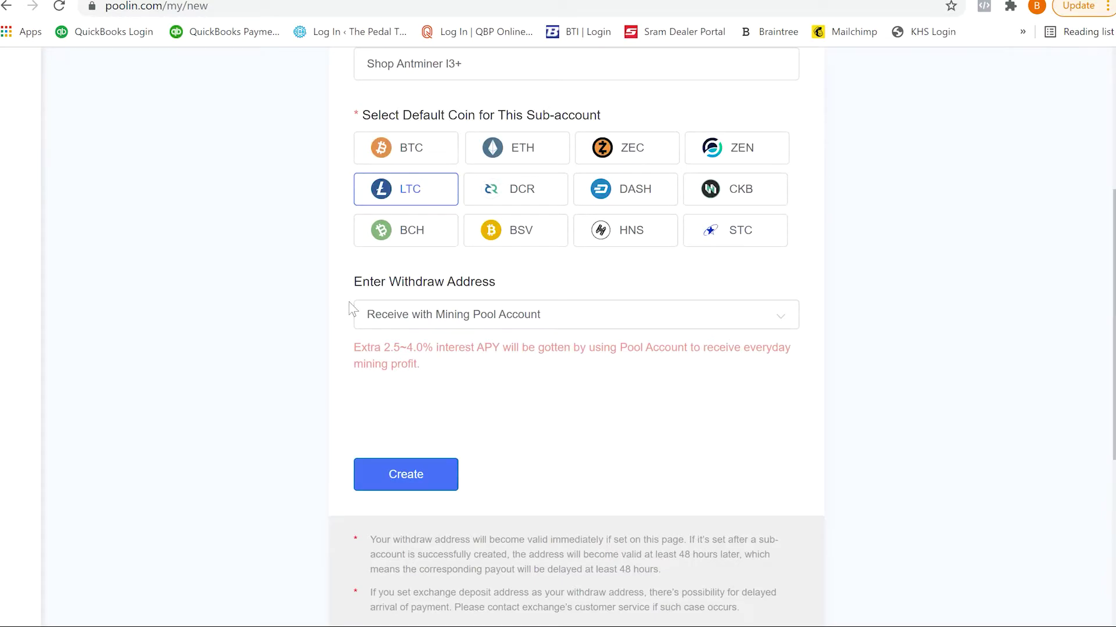
Step: Set the withdraw address option to 'Use another LTC address'
left_click(466, 321)
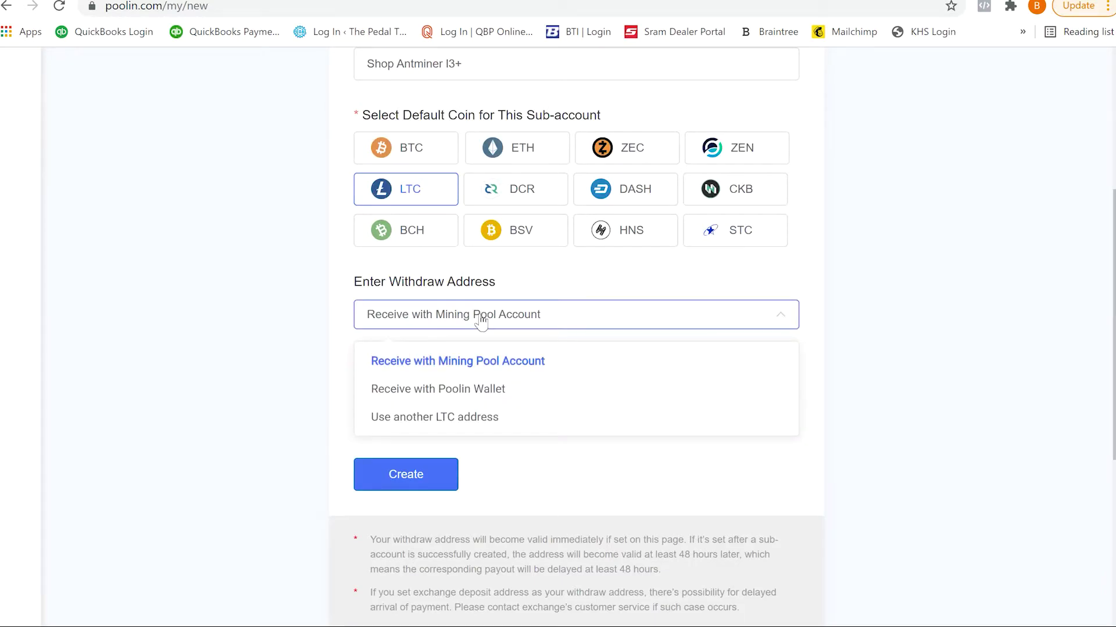
left_click(620, 317)
left_click(627, 316)
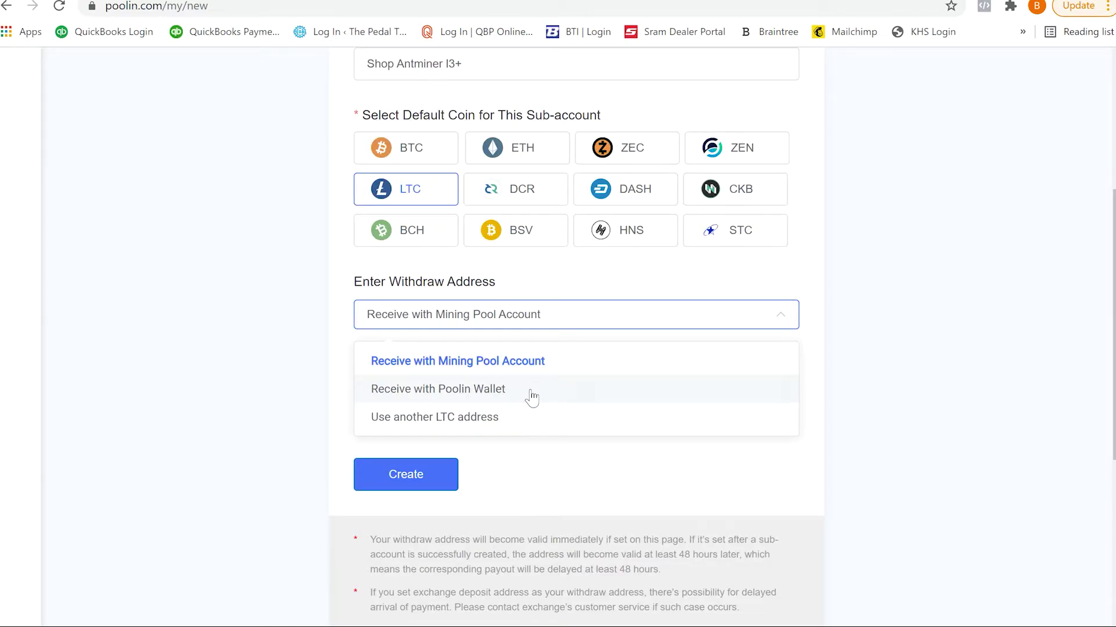
left_click(527, 431)
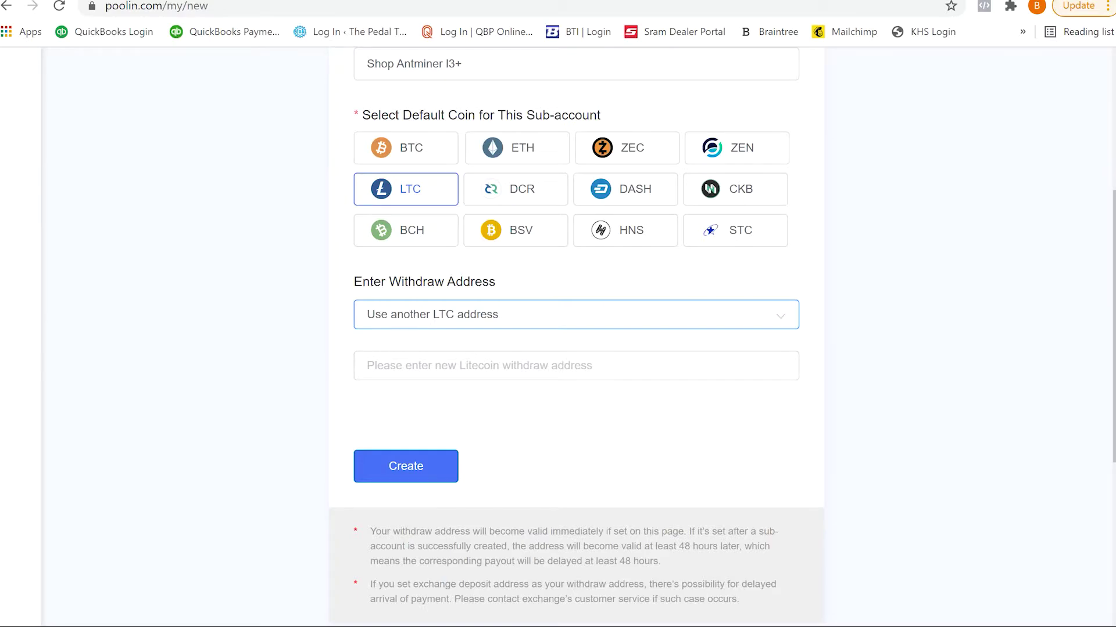
Step: Paste the LTC wallet address from the notes and submit the sub-account
key("alt+Tab")
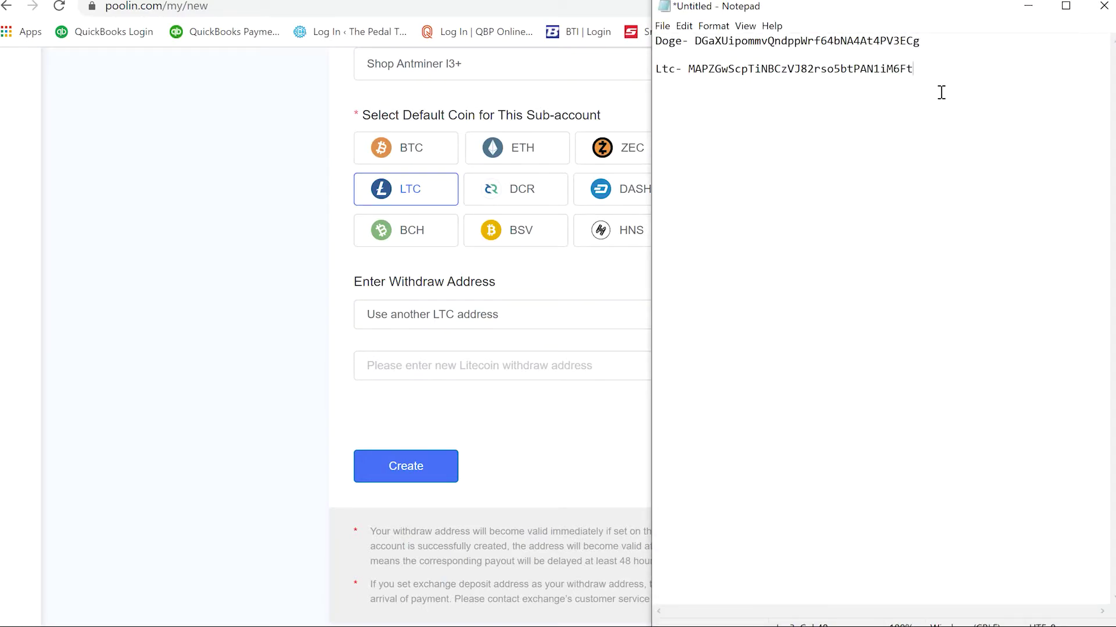
left_click_drag(944, 69, 688, 69)
key("ctrl+c")
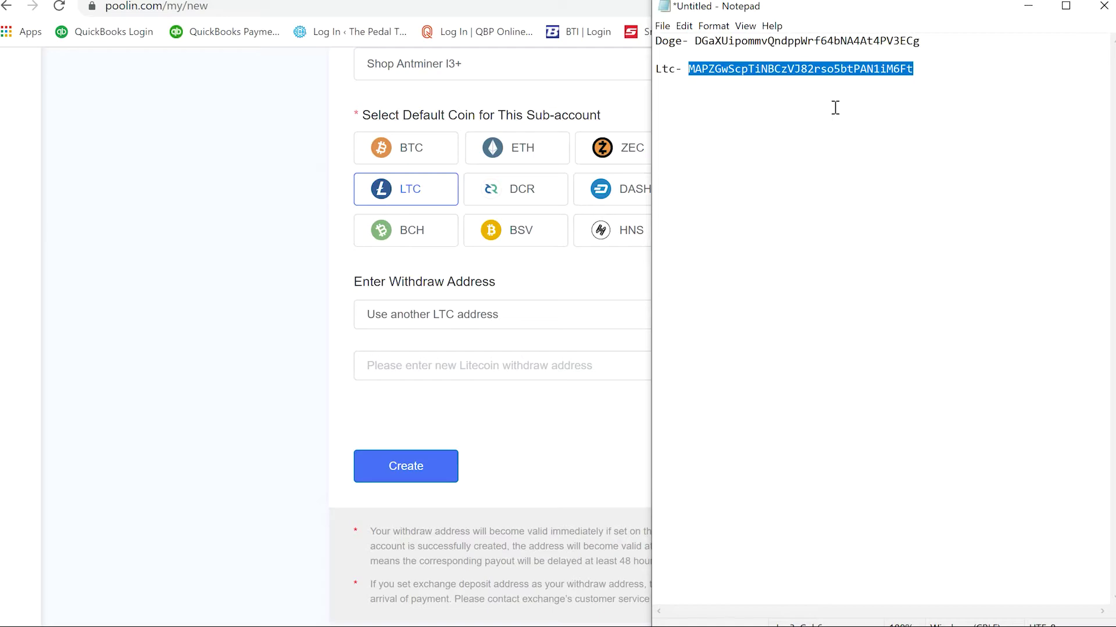
left_click(490, 365)
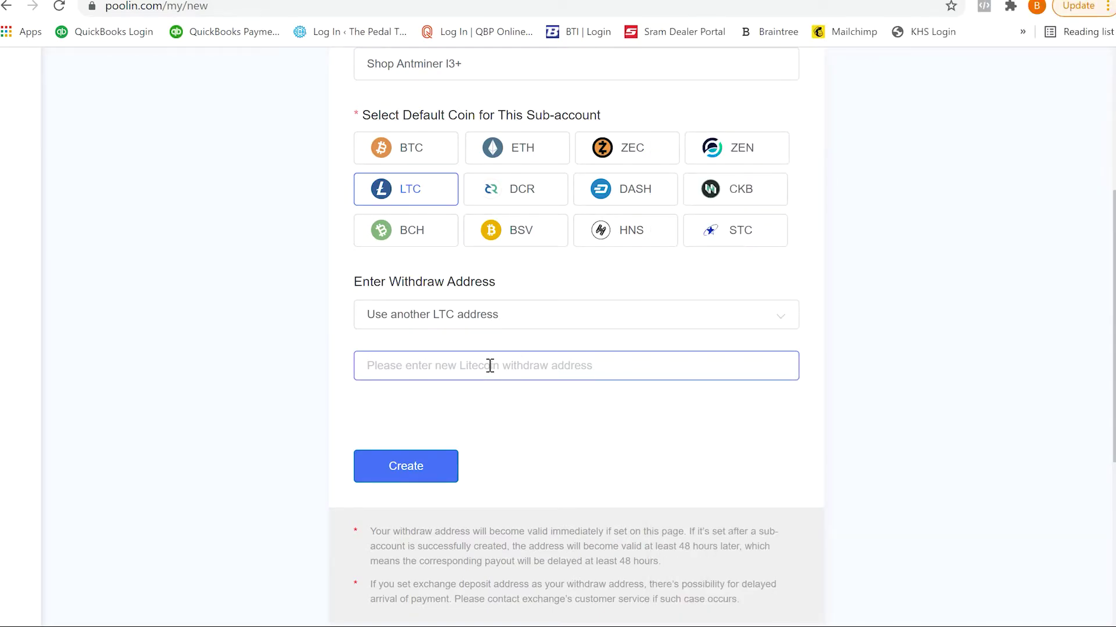
key("ctrl+v")
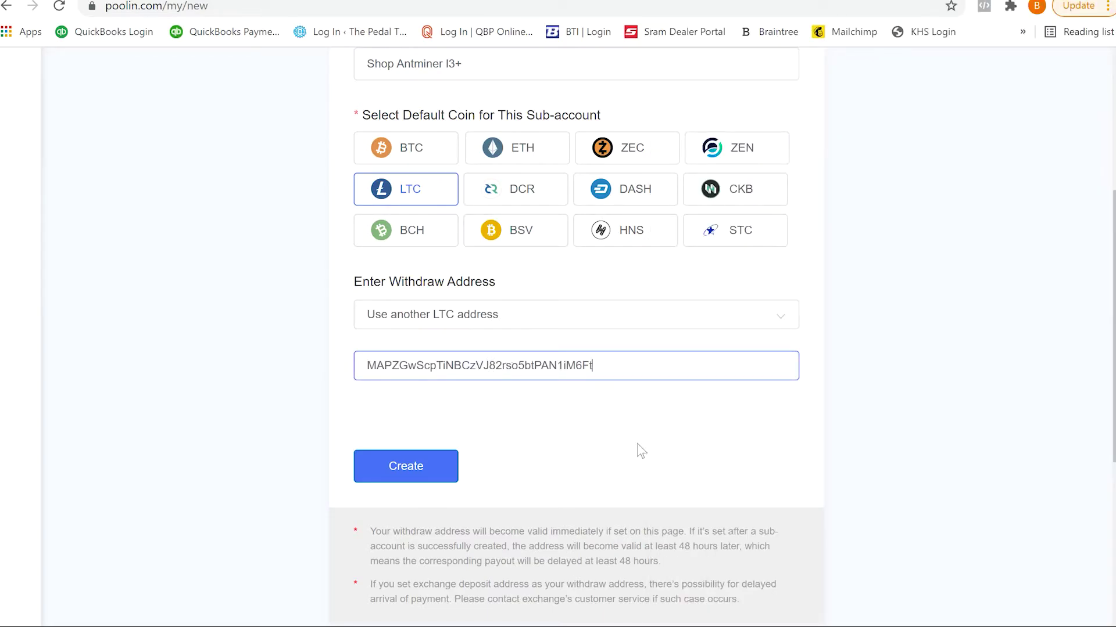
left_click(419, 474)
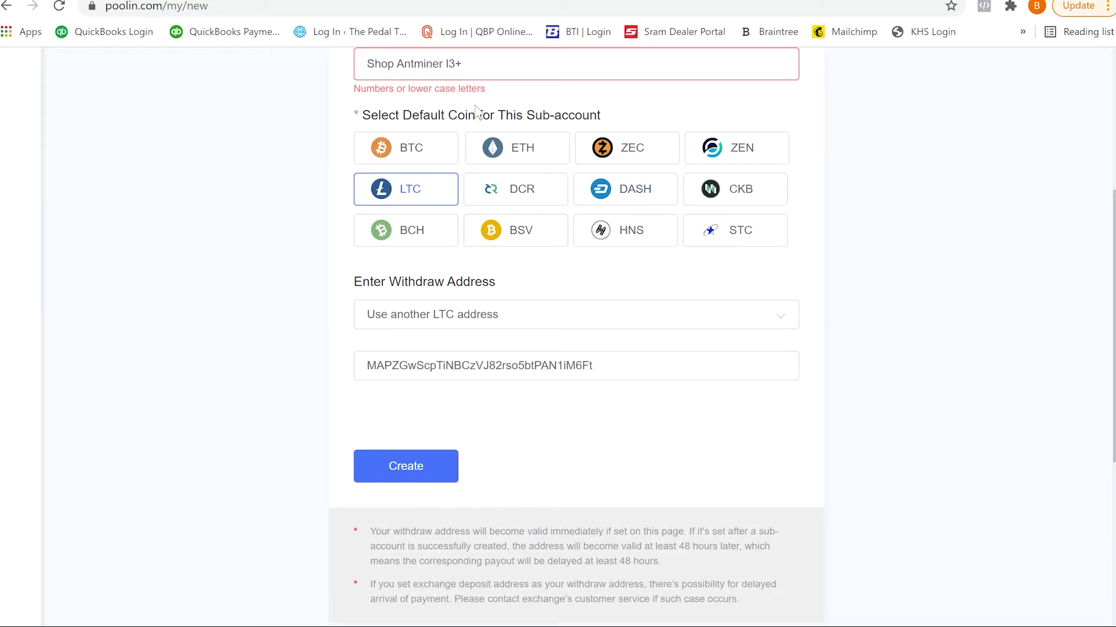
Step: Rename the sub-account to lowercase 'bidigicrypto' and create it with LTC
scroll(476, 110, "up", 1)
scroll(476, 111, "up", 1)
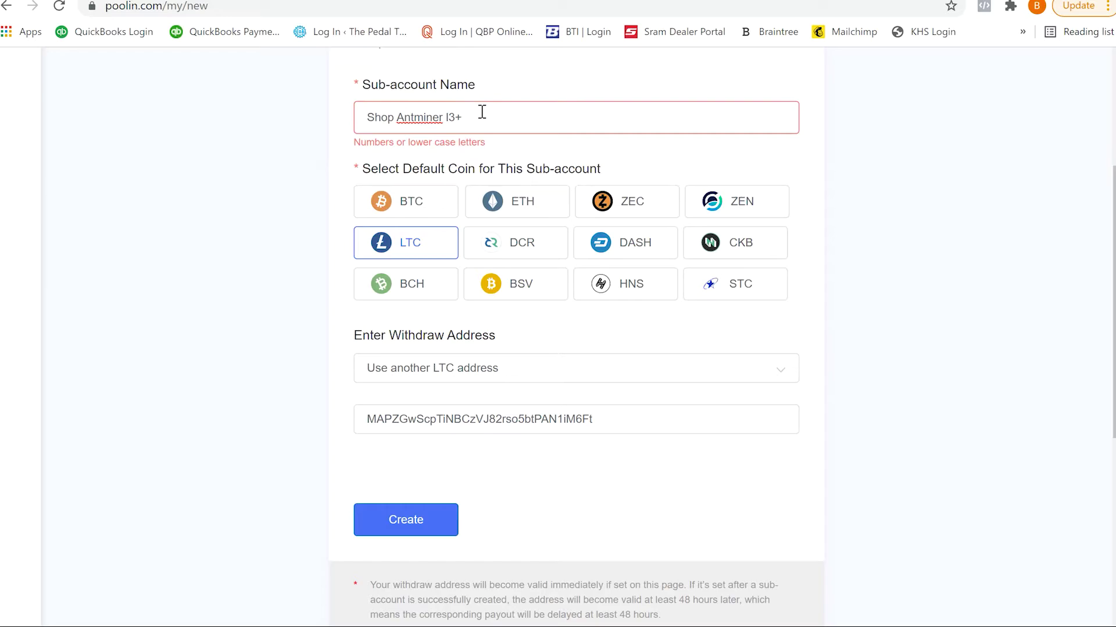
key("BackSpace")
key("BackSpace")
key("BackSpace")
key("BackSpace")
key("BackSpace")
key("BackSpace")
key("BackSpace")
key("BackSpace")
key("BackSpace")
key("BackSpace")
key("BackSpace")
key("BackSpace")
key("BackSpace")
key("BackSpace")
key("BackSpace")
key("BackSpace")
key("BackSpace")
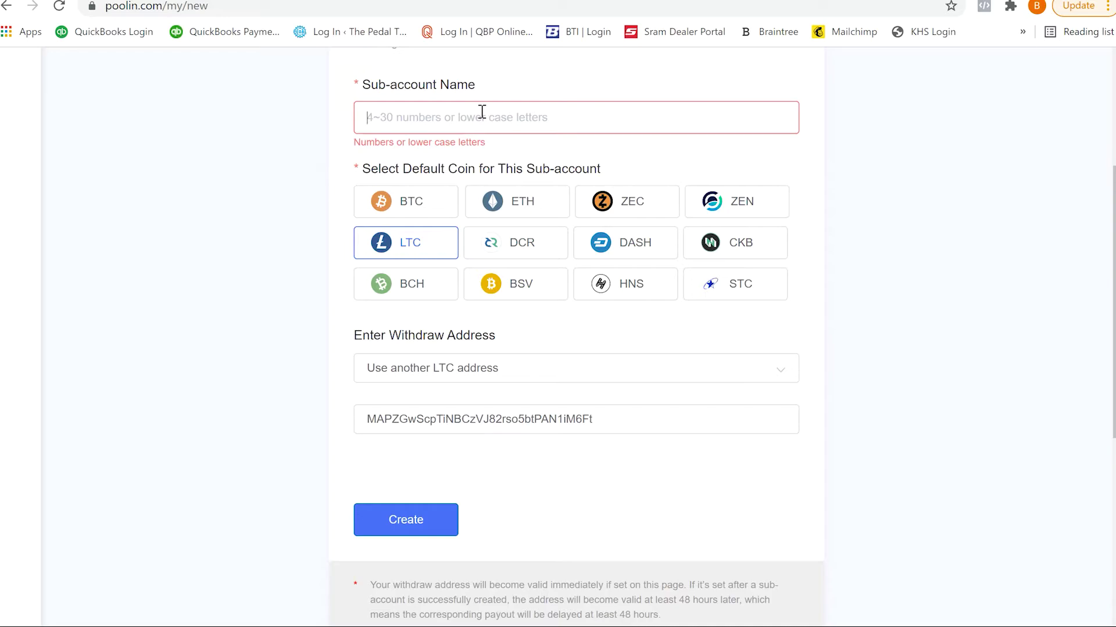
type("bi")
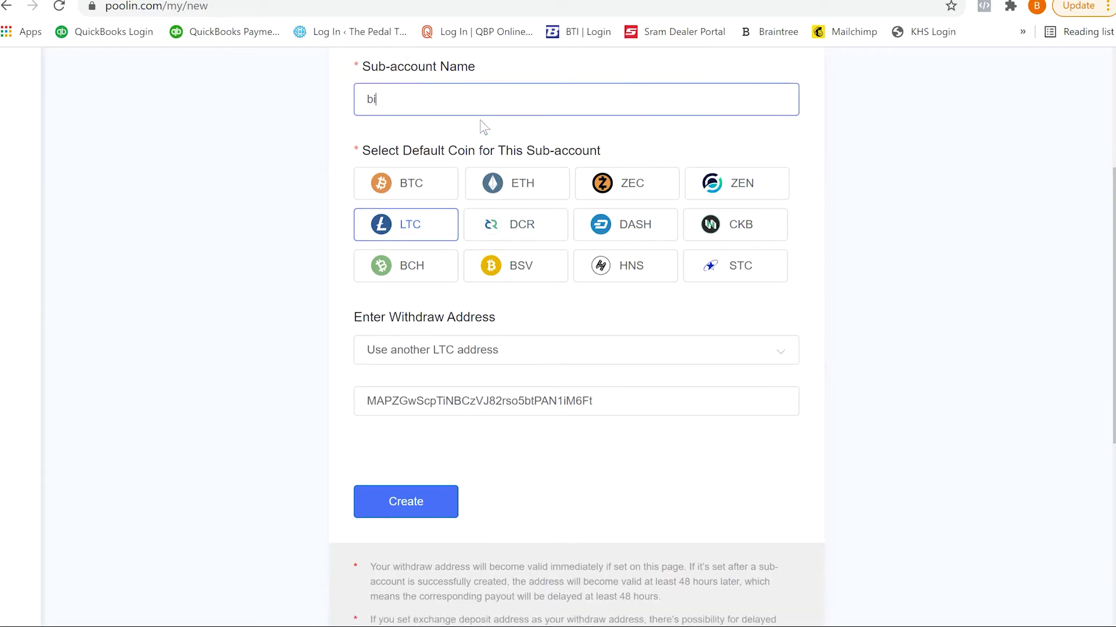
type("digicrypto")
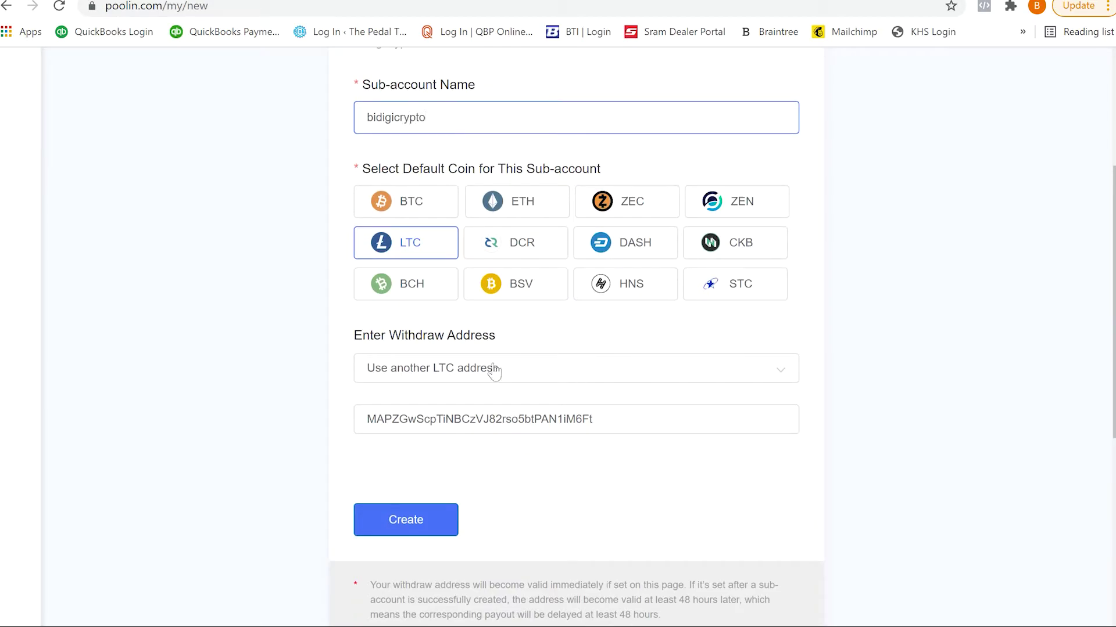
left_click(427, 530)
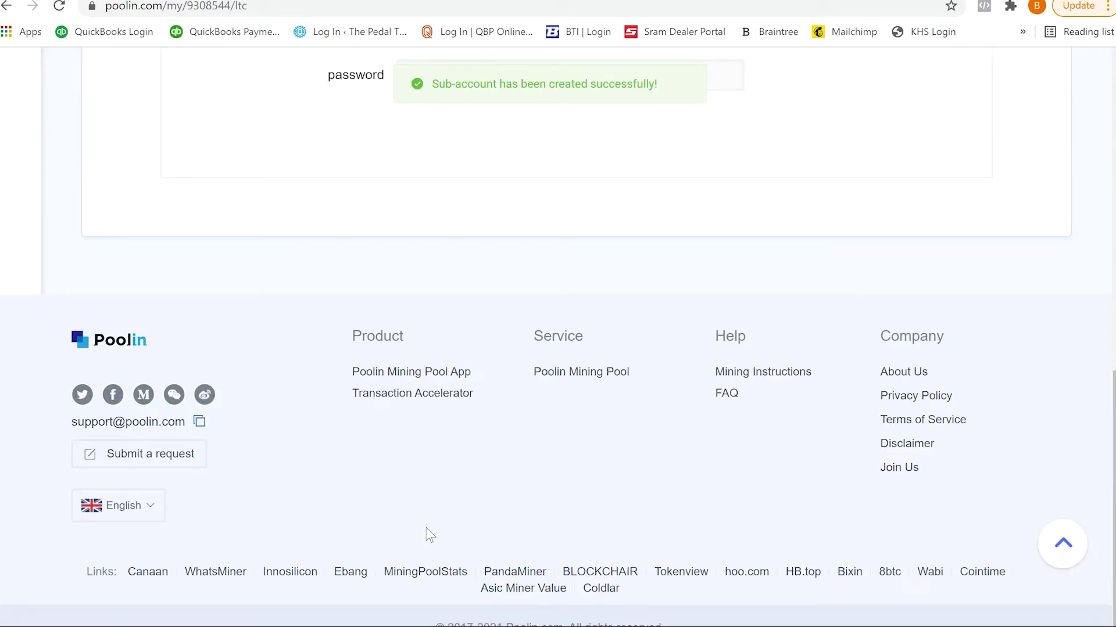
Step: Copy Poolin's url1 stratum address (port 443) into Notepad below the Ltc line
scroll(474, 168, "up", 5)
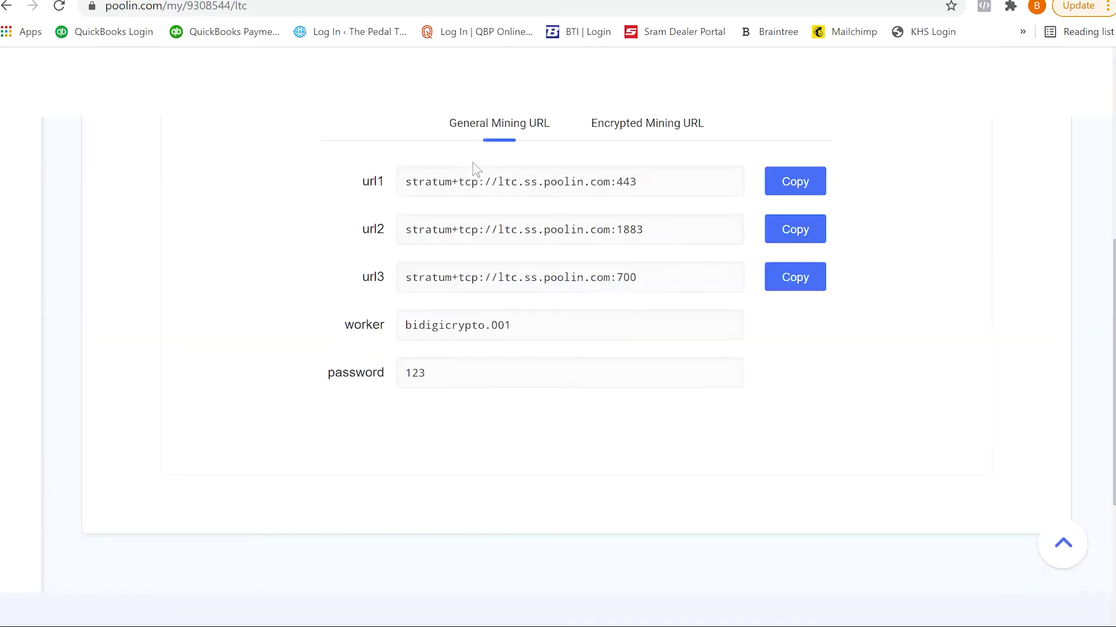
scroll(473, 168, "up", 3)
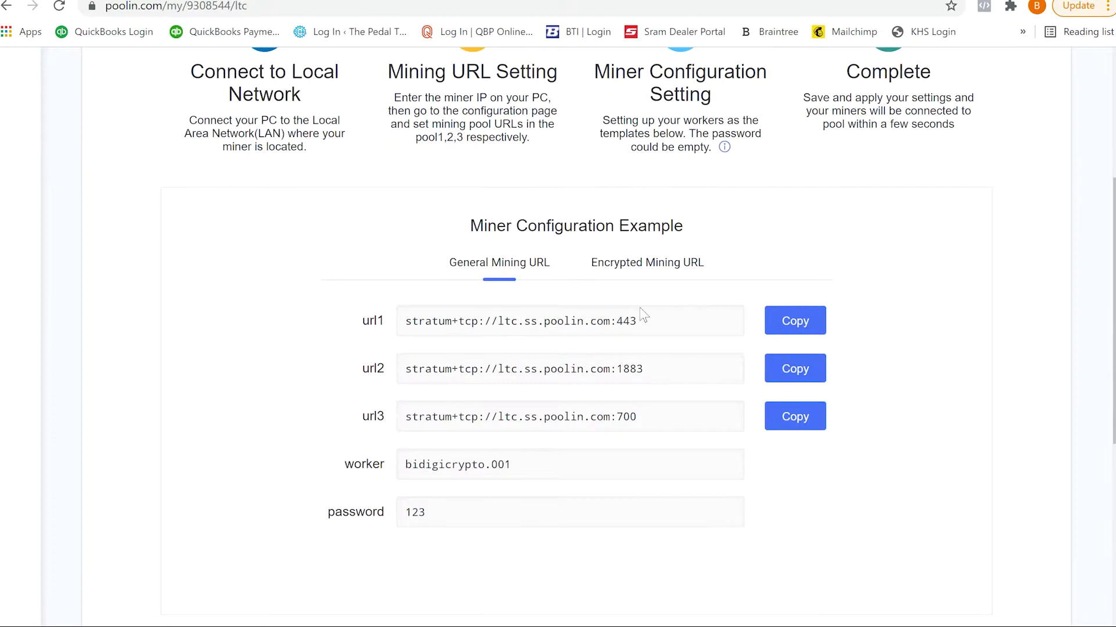
left_click_drag(642, 318, 345, 328)
key("ctrl+c")
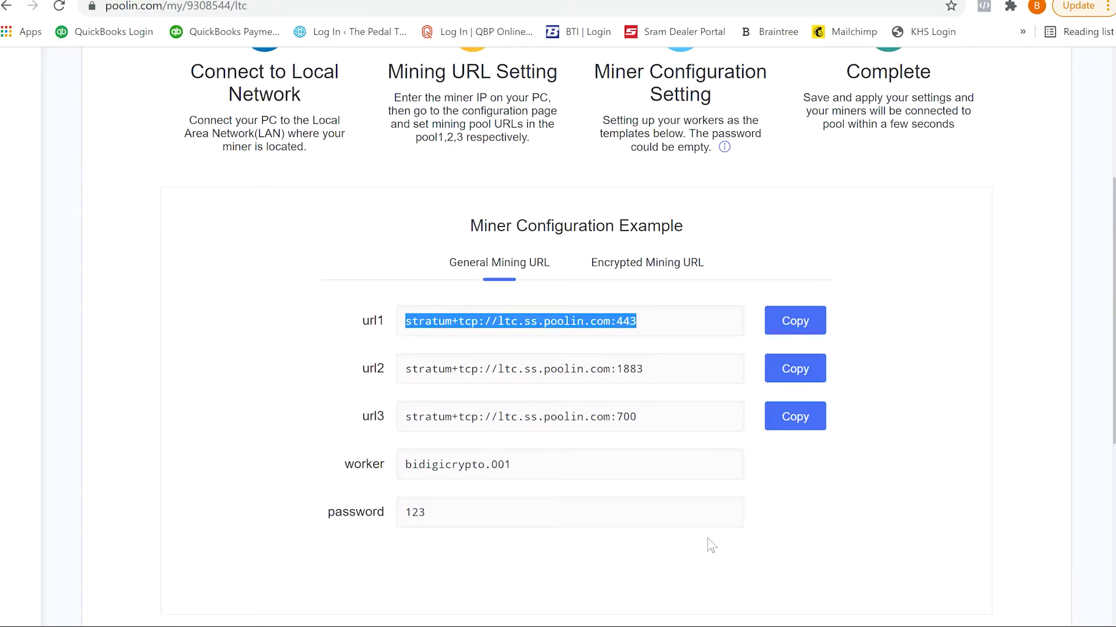
key("alt+Tab")
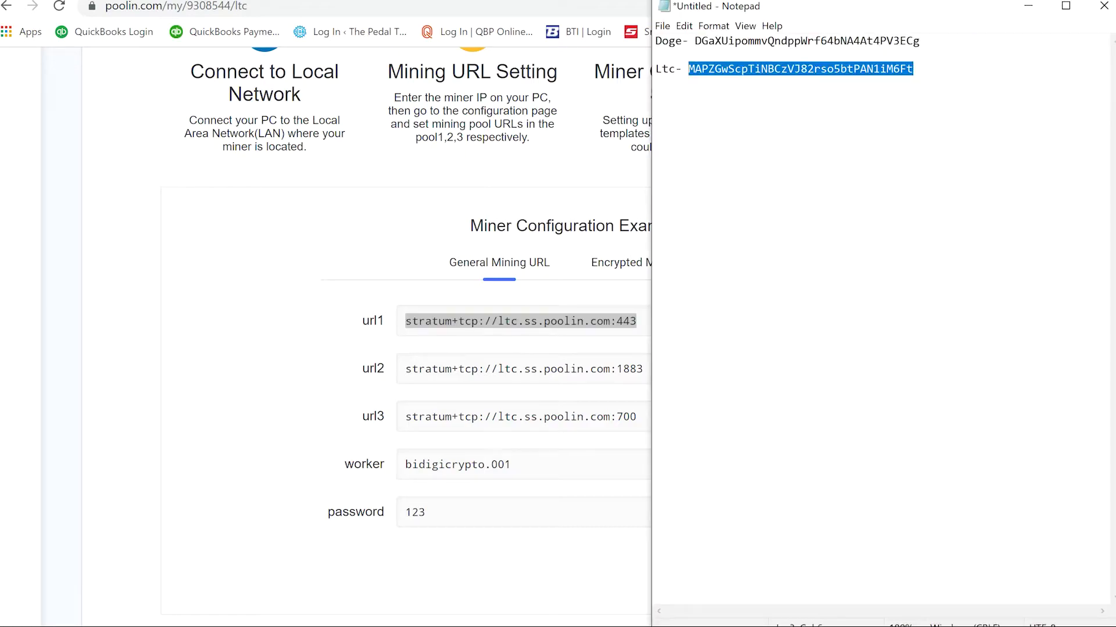
left_click(930, 52)
left_click(938, 80)
key("Return")
key("Return")
key("ctrl+v")
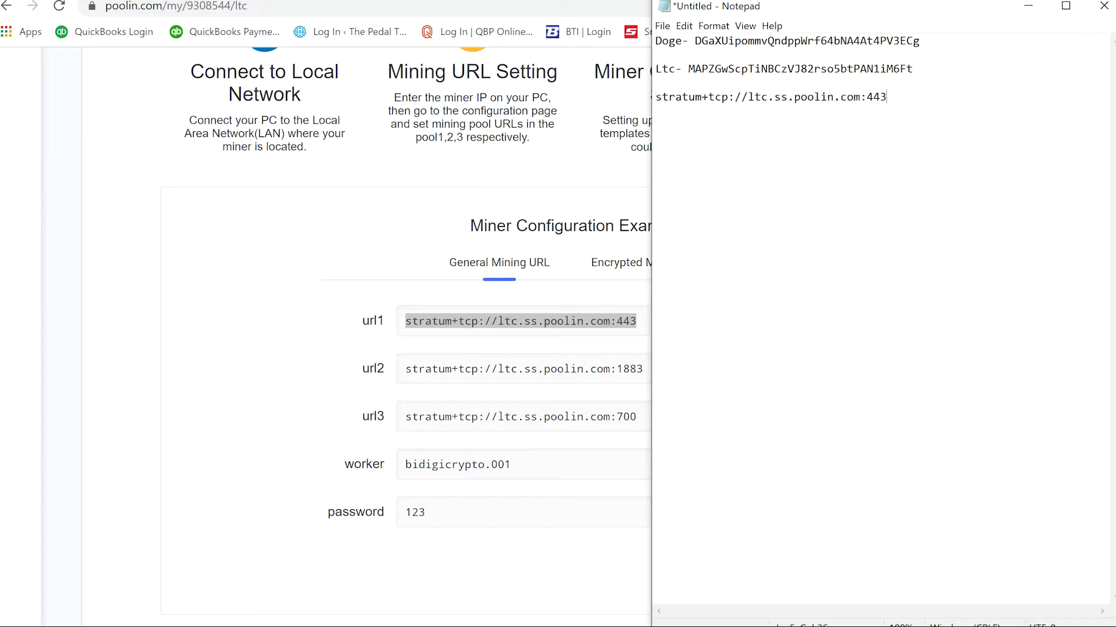
Step: Copy Poolin's url2 (port 1883) and url3 (port 700) stratum addresses into Notepad
left_click(579, 377)
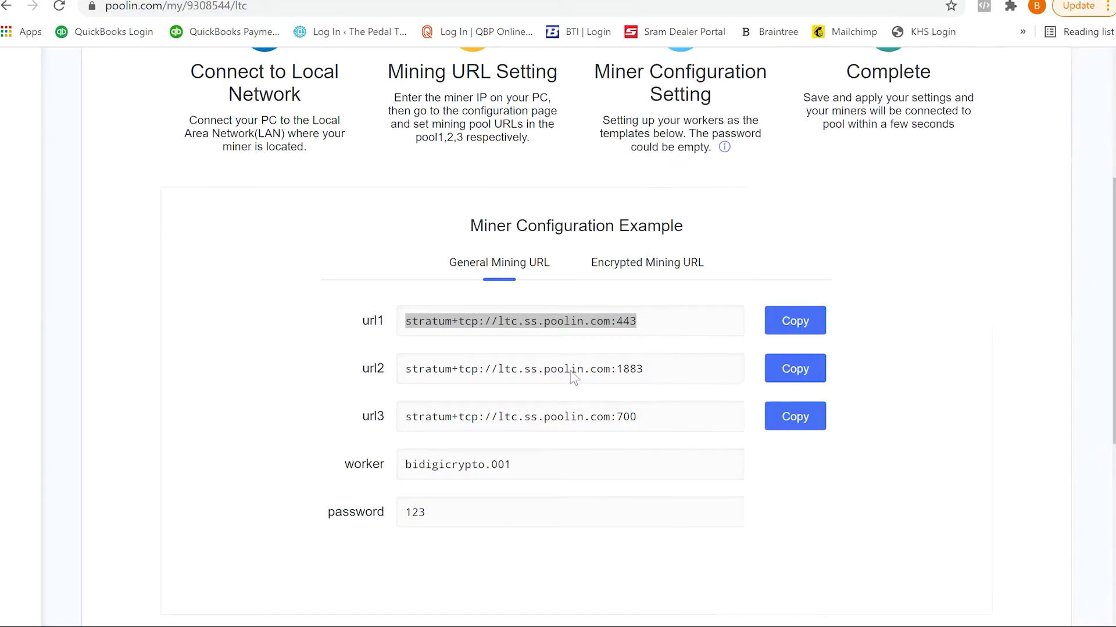
left_click(789, 366)
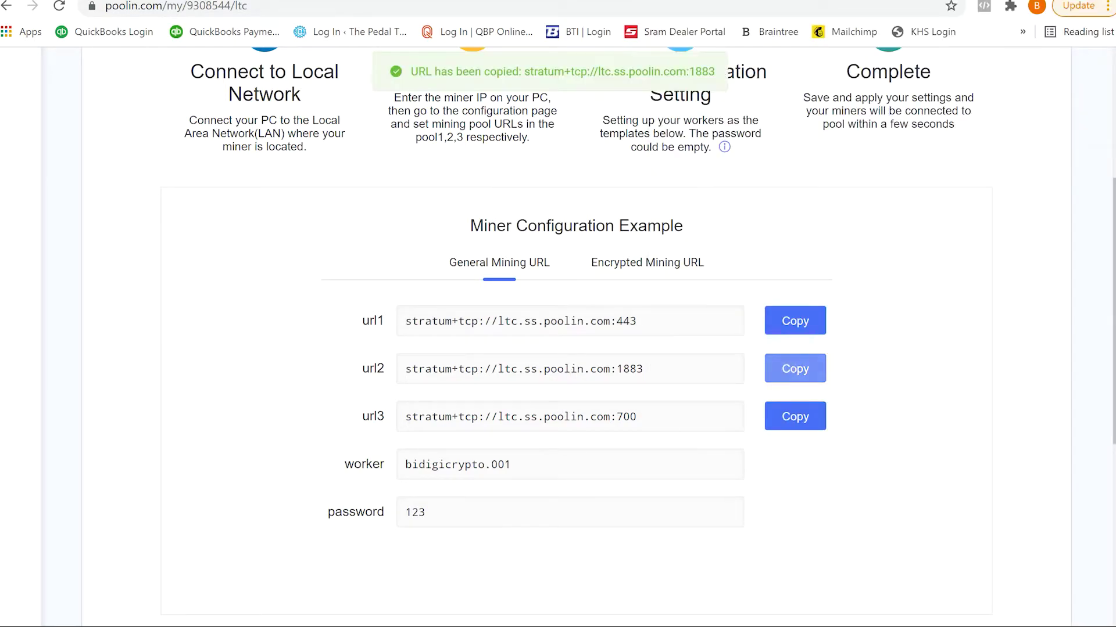
key("alt+Tab")
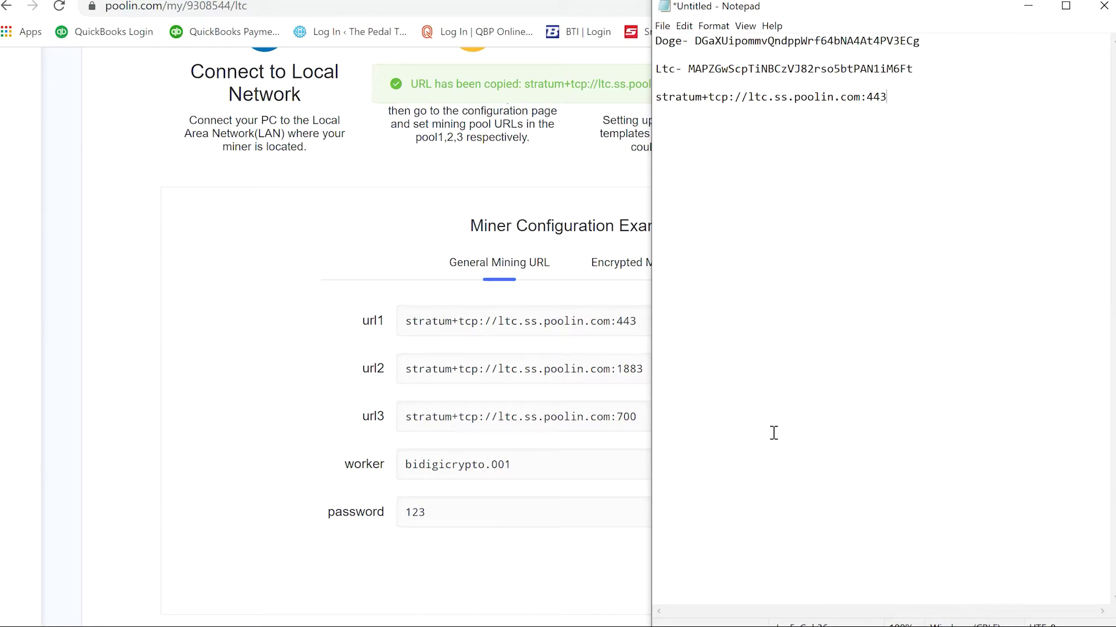
key("Return")
key("Return")
key("ctrl+v")
left_click(221, 511)
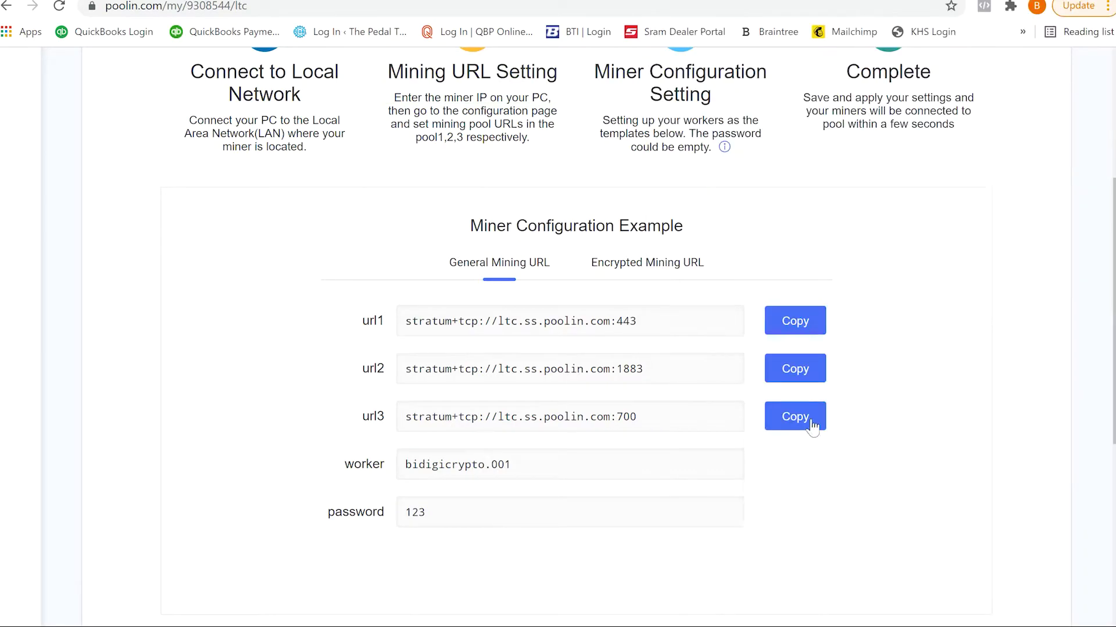
left_click(814, 418)
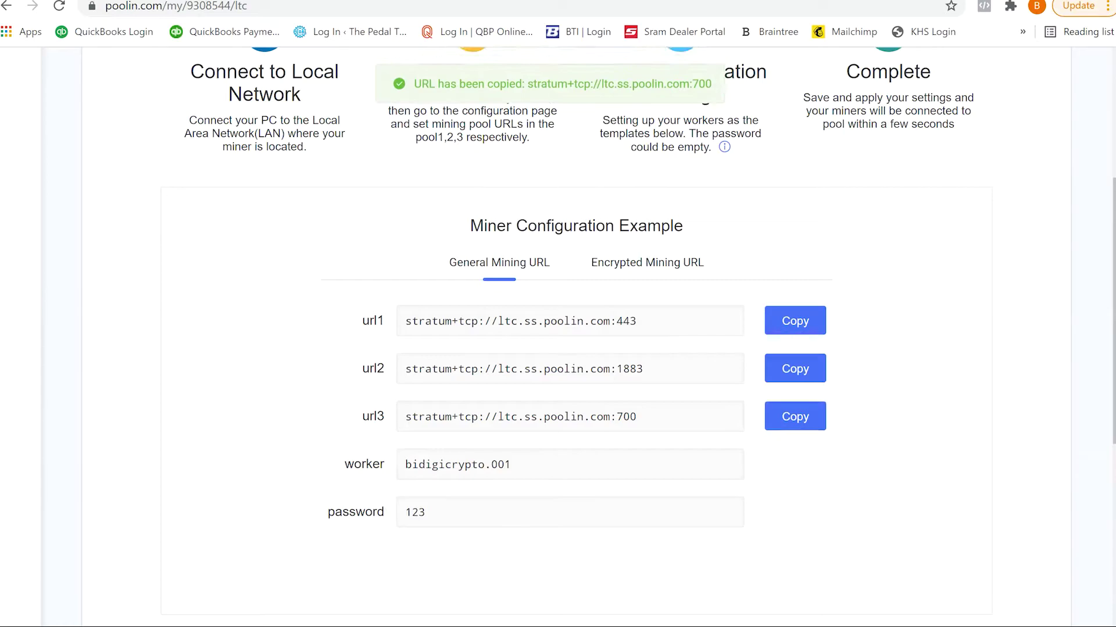
key("alt+Tab")
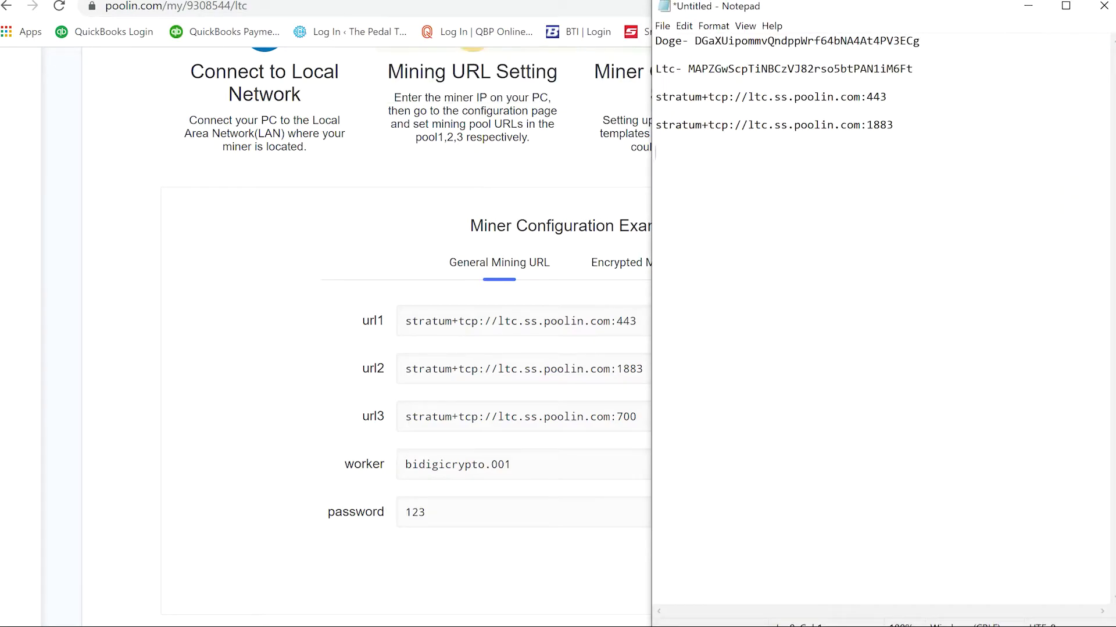
key("Return")
key("Return")
key("ctrl+v")
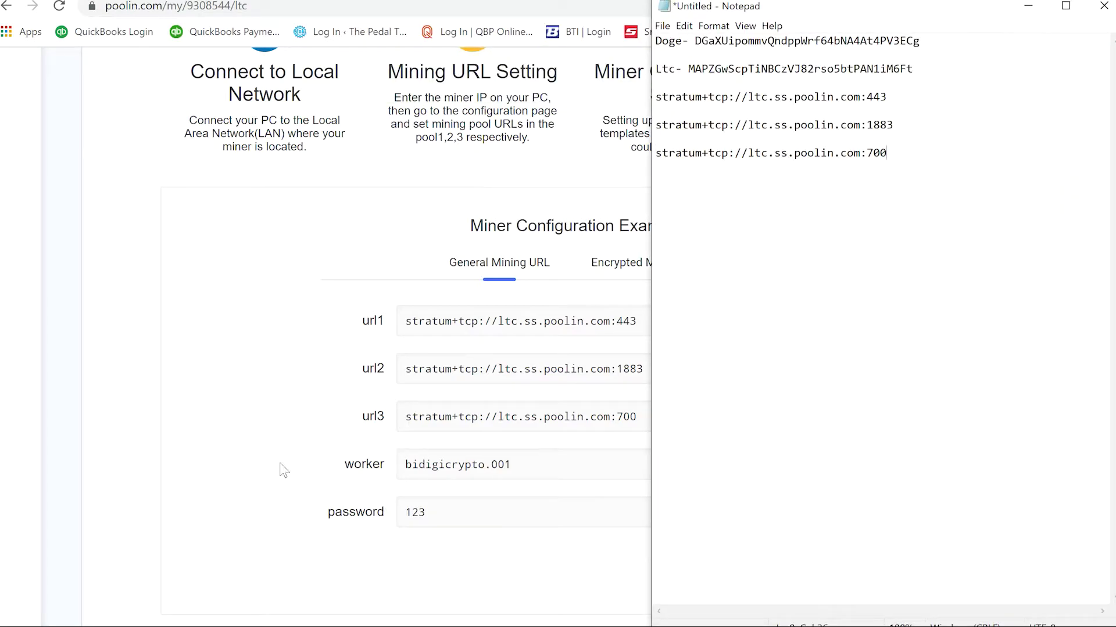
Step: Paste the Poolin worker name into Notepad and type the pool password below it
key("alt+Tab")
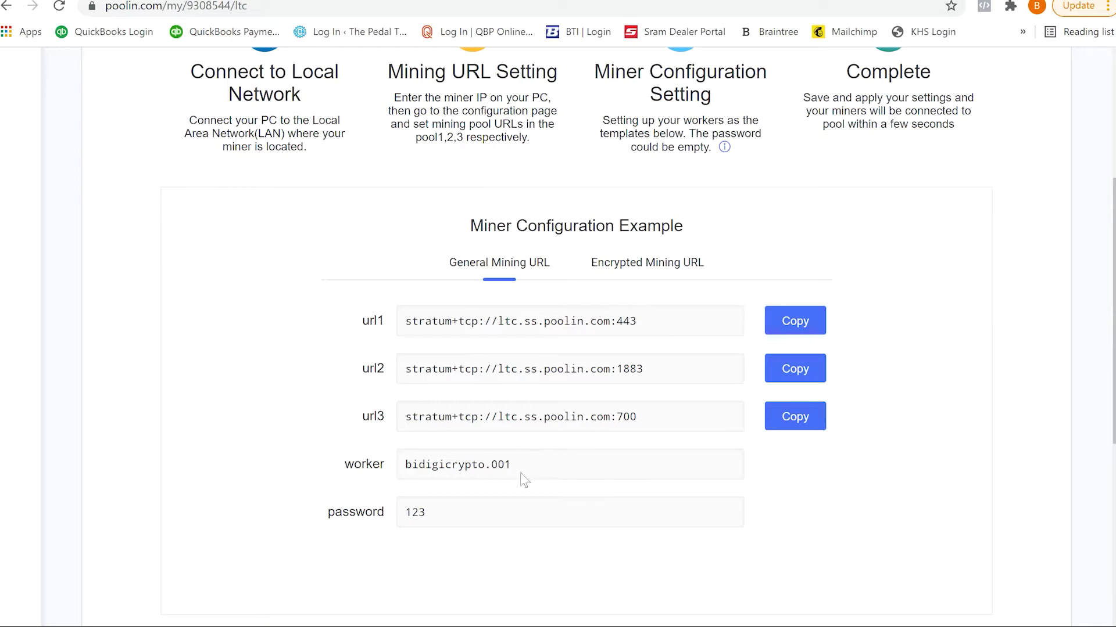
left_click_drag(521, 476, 350, 470)
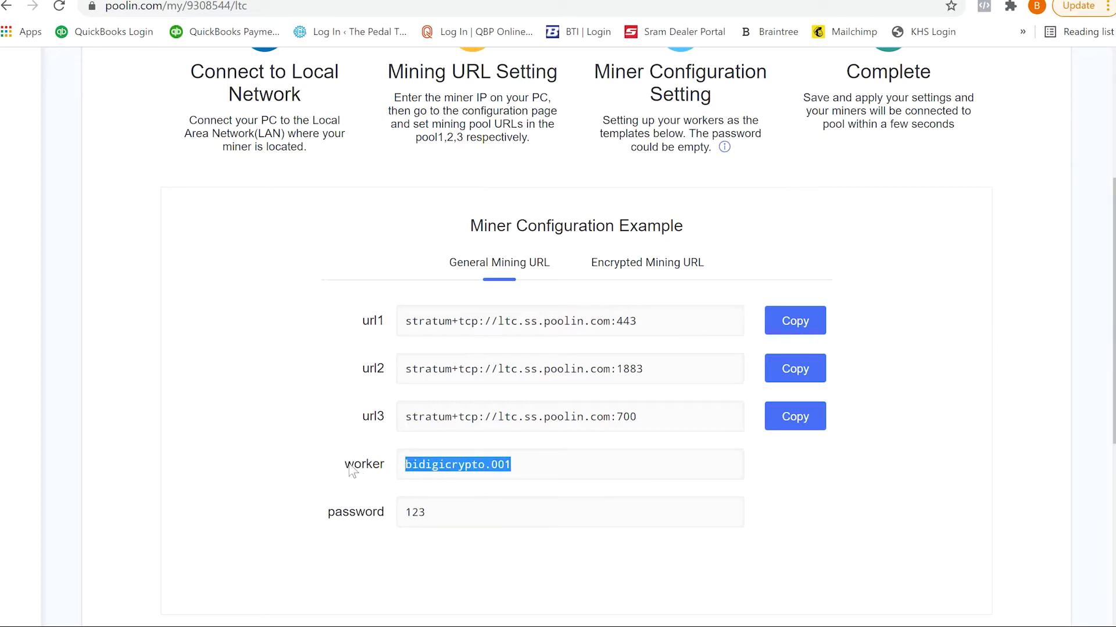
key("alt+Tab")
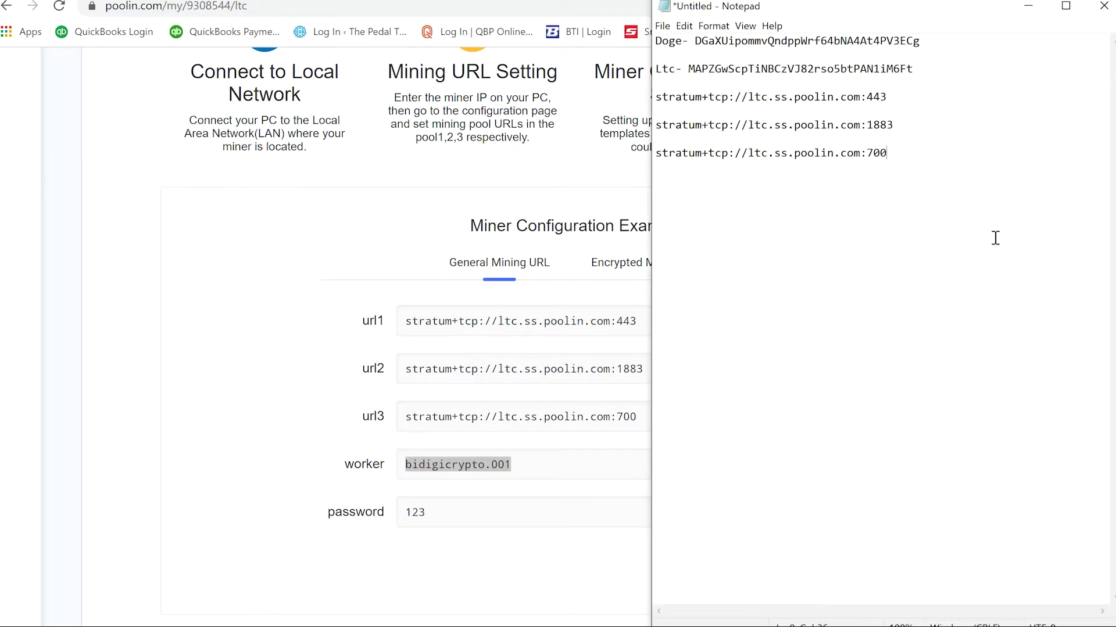
key("ctrl+v")
key("Return")
key("Return")
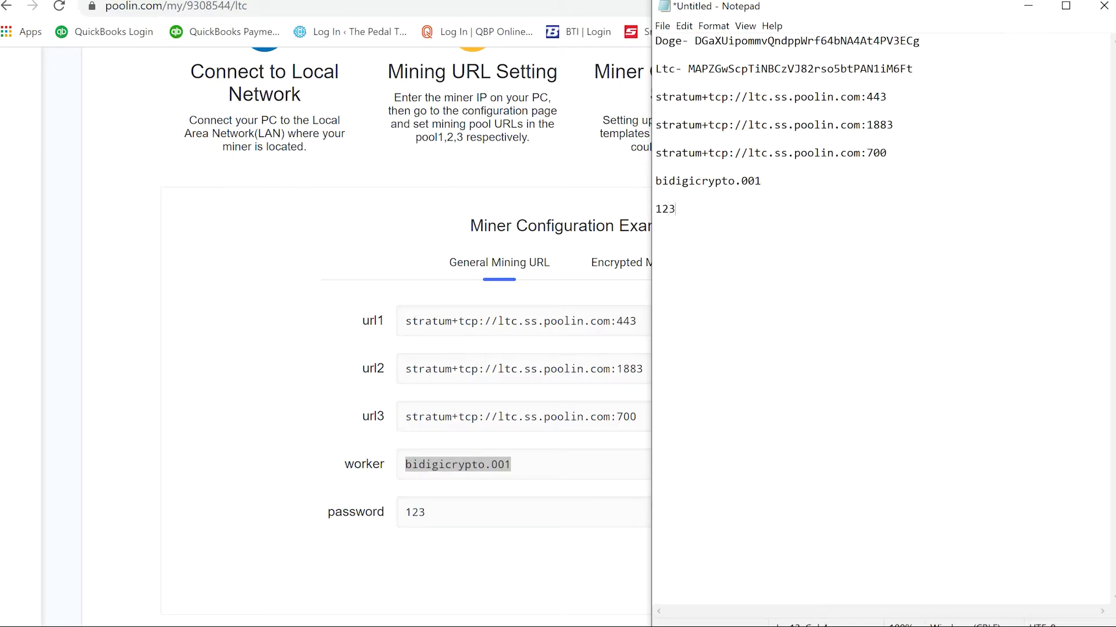
Step: Return to the Antminer configuration page
left_click(244, 424)
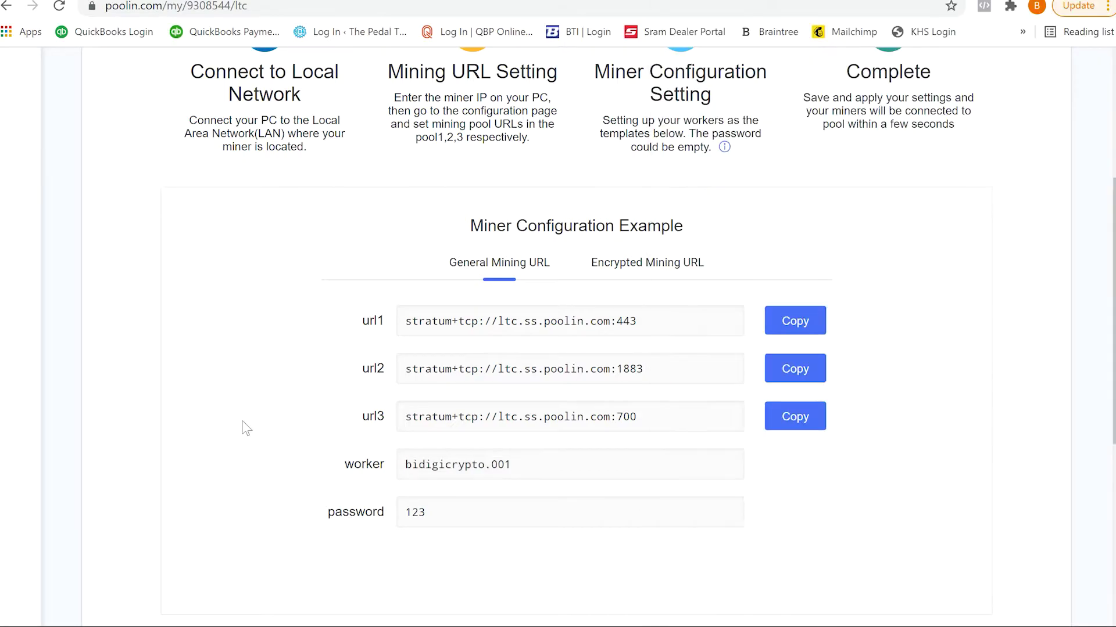
scroll(972, 267, "down", 5)
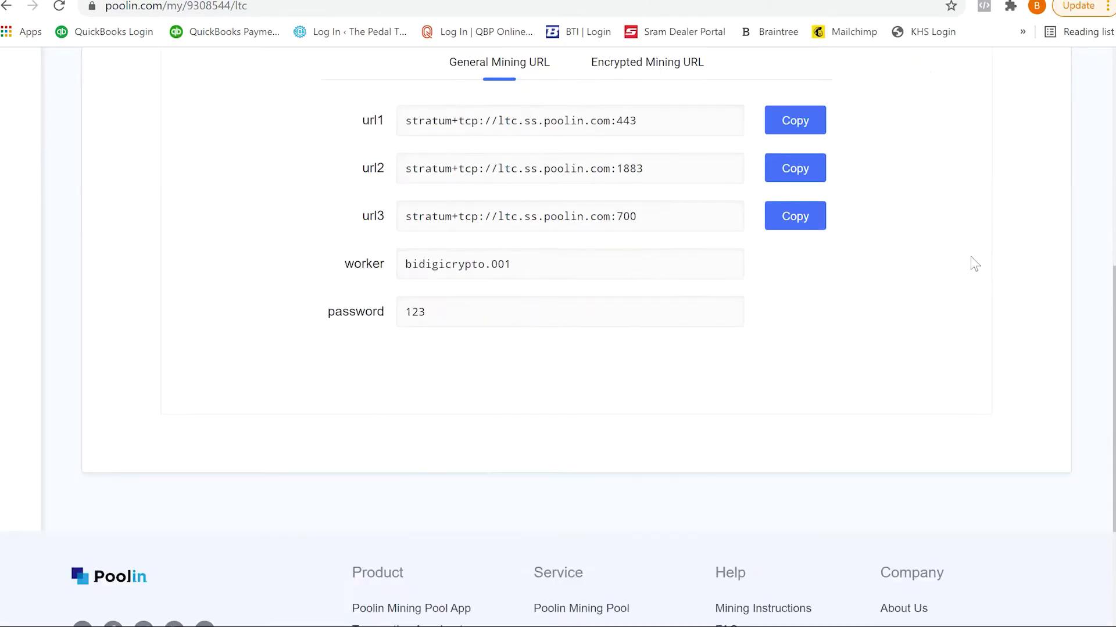
scroll(971, 258, "up", 3)
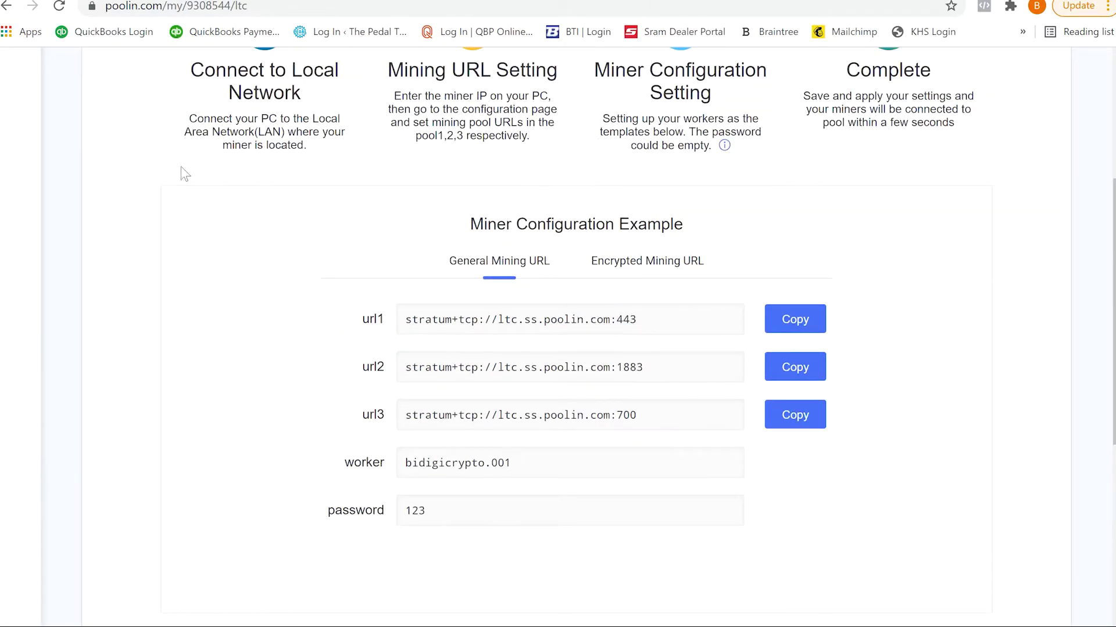
key("ctrl+Tab")
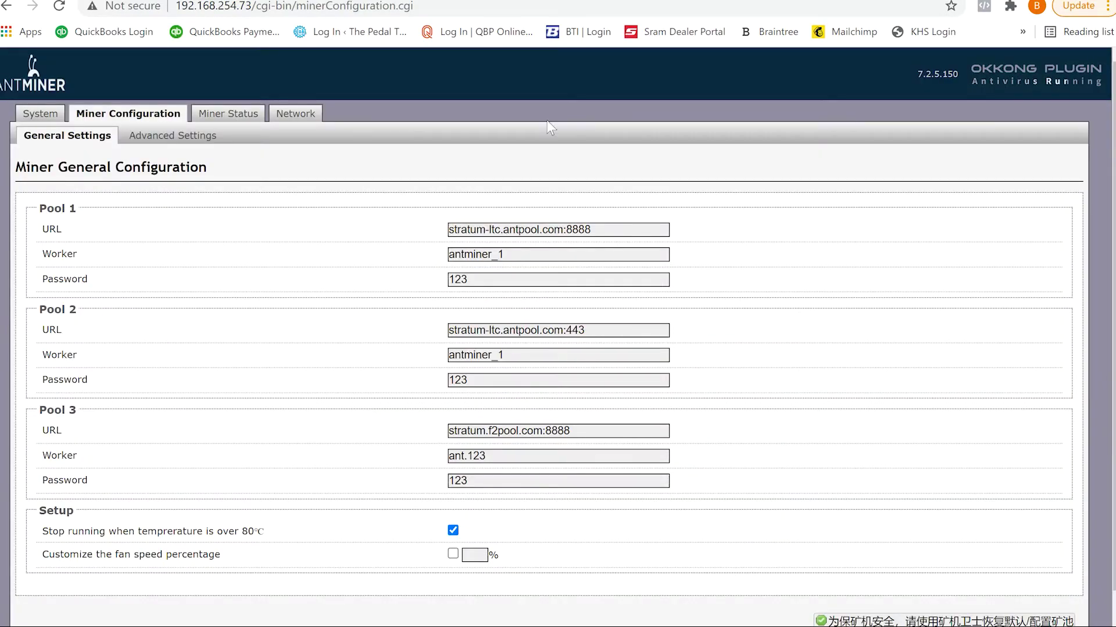
Step: Replace the Pool 1 URL with the Poolin stratum URL on port 443
left_click(645, 227)
key("alt+Tab")
double_click(827, 93)
left_click(827, 93)
left_click(902, 96)
key("shift+Left")
key("shift+Left")
left_click(657, 126)
key("shift+Up")
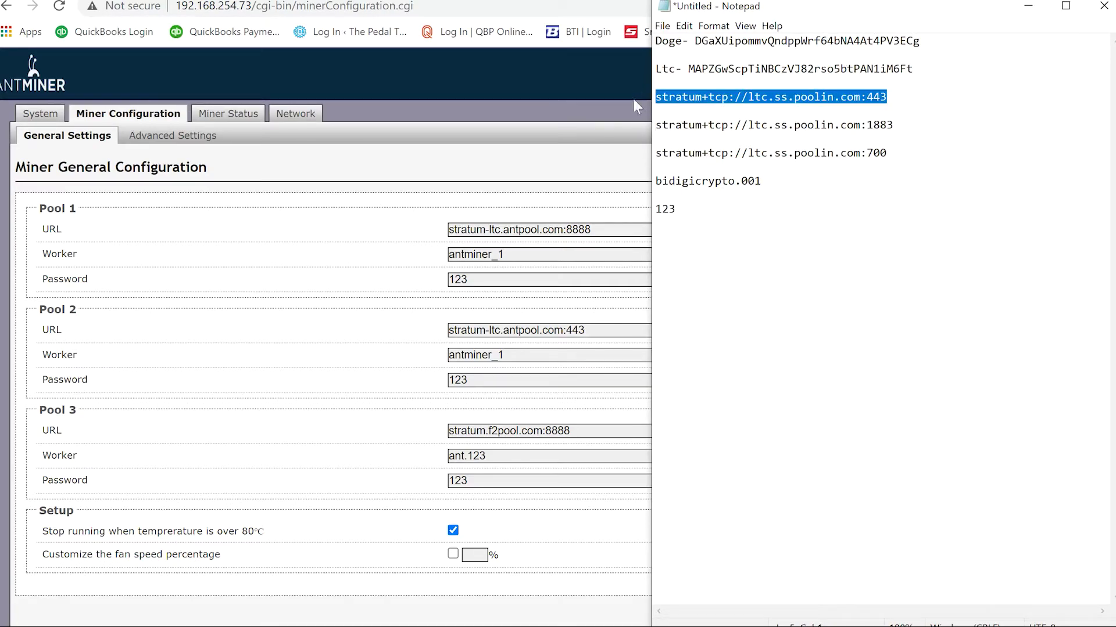
triple_click(584, 229)
key("ctrl+v")
Step: Replace the Pool 2 and Pool 3 URLs with the Poolin URLs on ports 1883 and 700
key("alt+Tab")
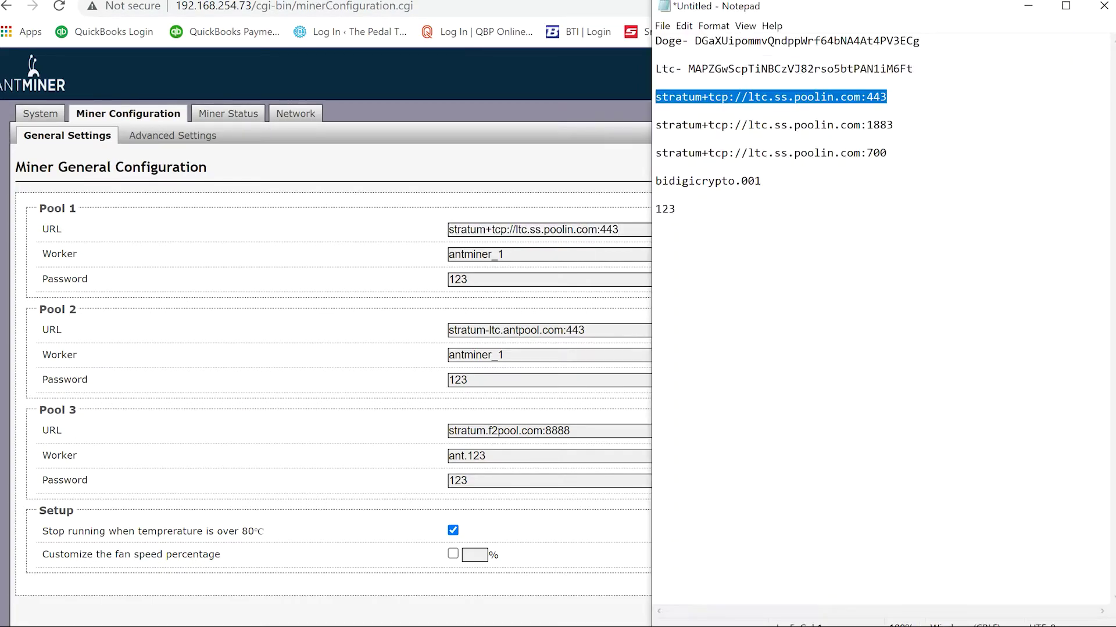
left_click(908, 116)
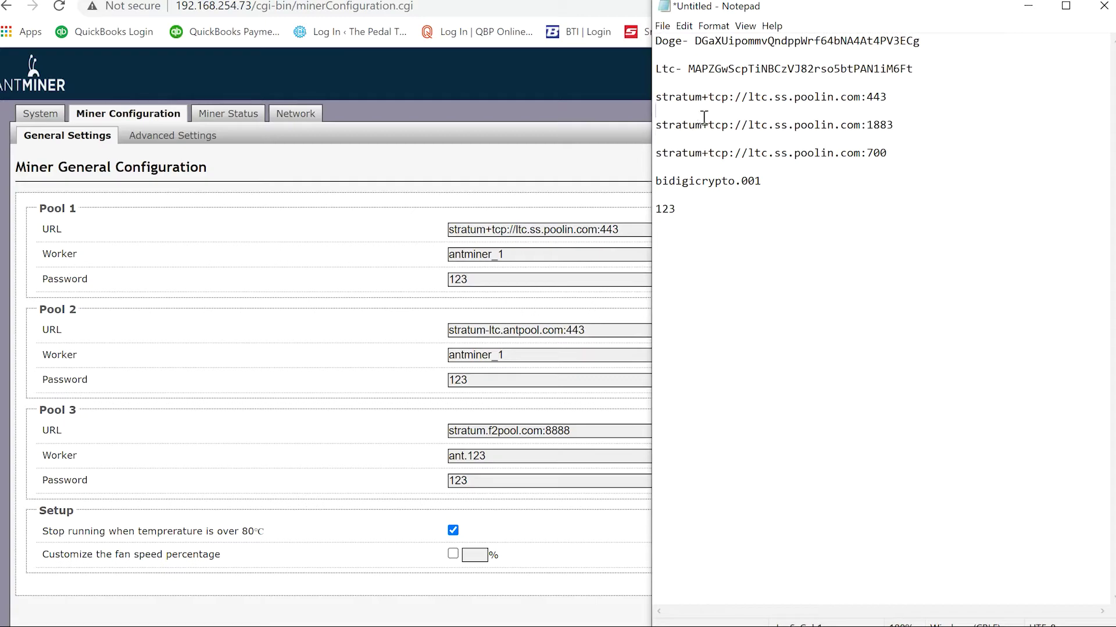
left_click(964, 95)
double_click(950, 126)
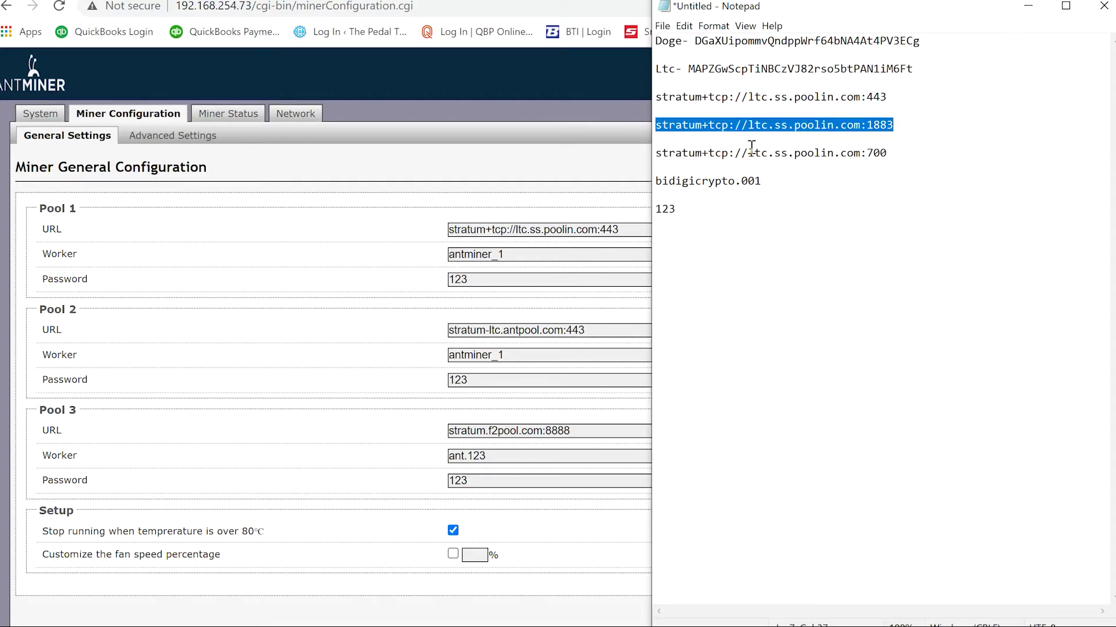
triple_click(599, 329)
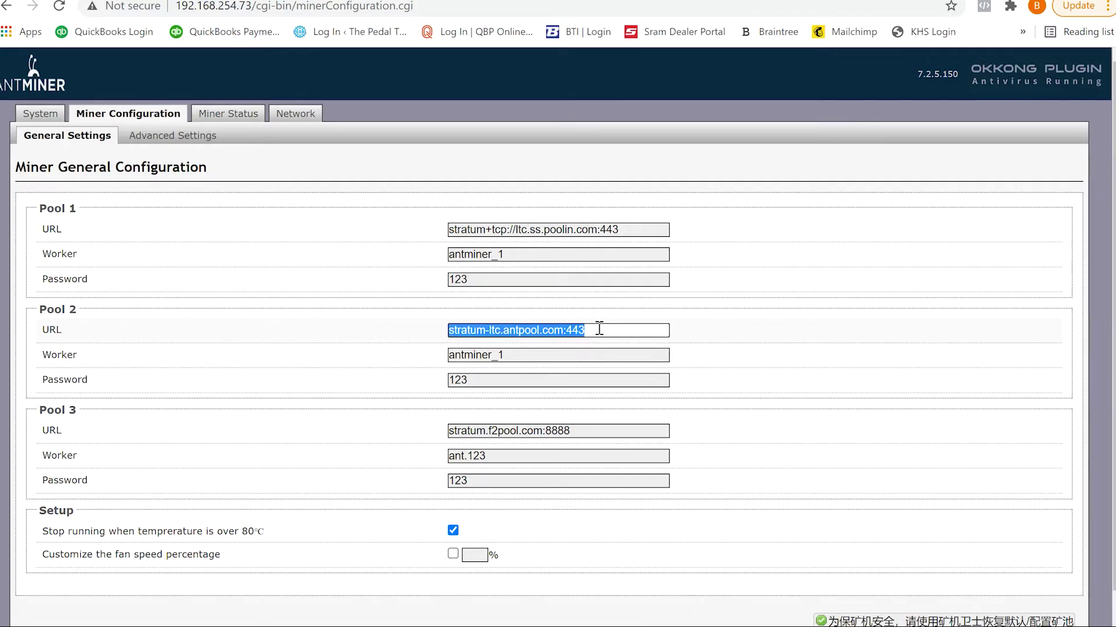
key("ctrl+v")
key("alt+Tab")
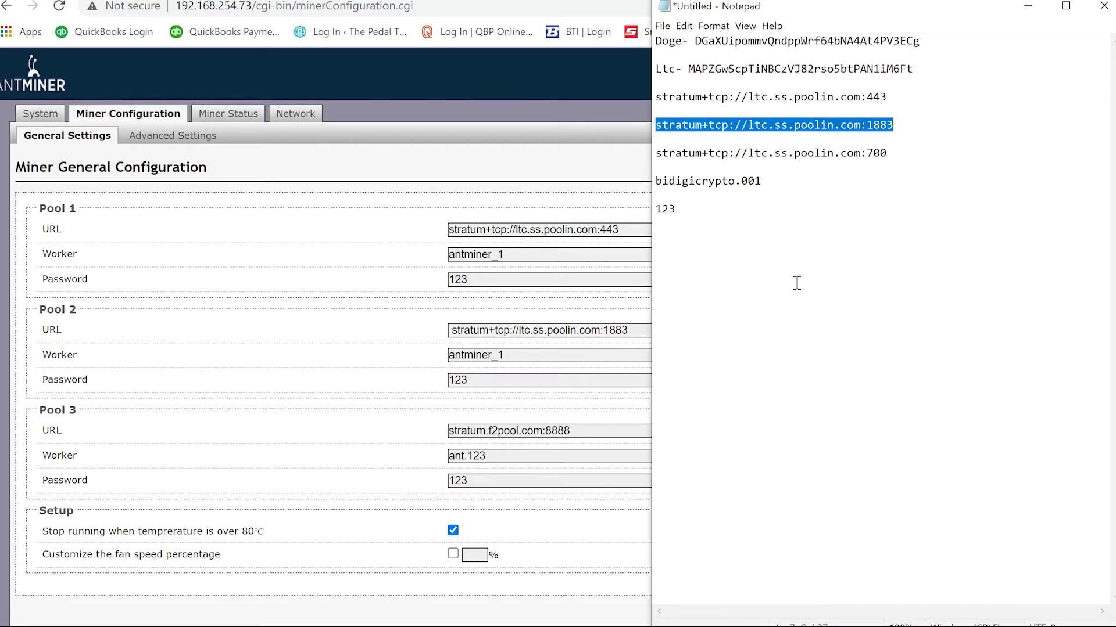
left_click_drag(887, 152, 657, 135)
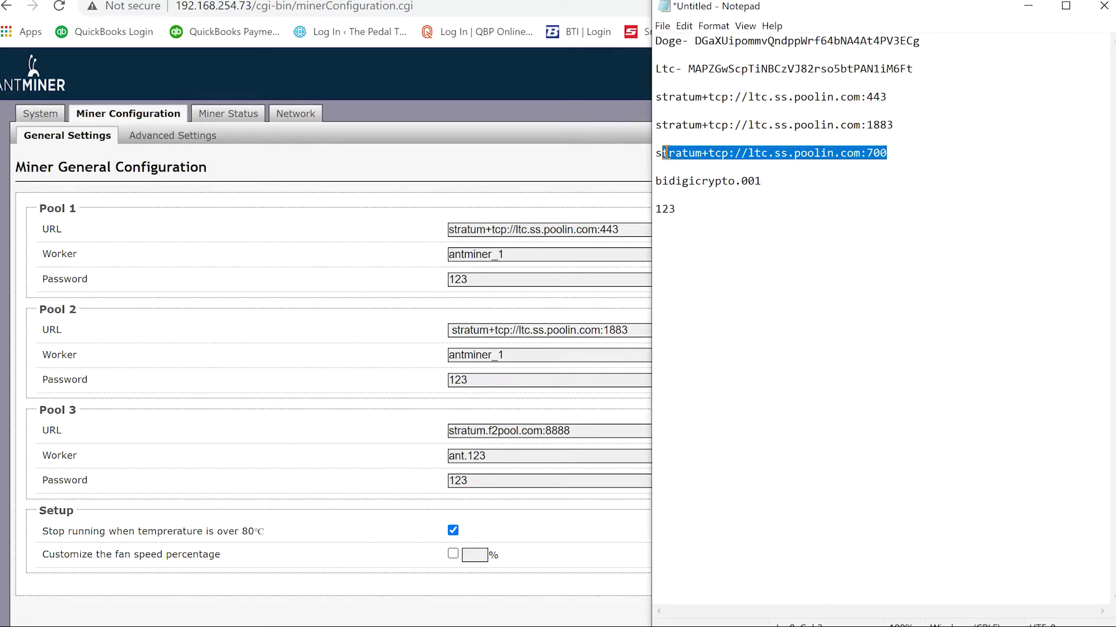
left_click(520, 431)
key("ctrl+a")
key("ctrl+v")
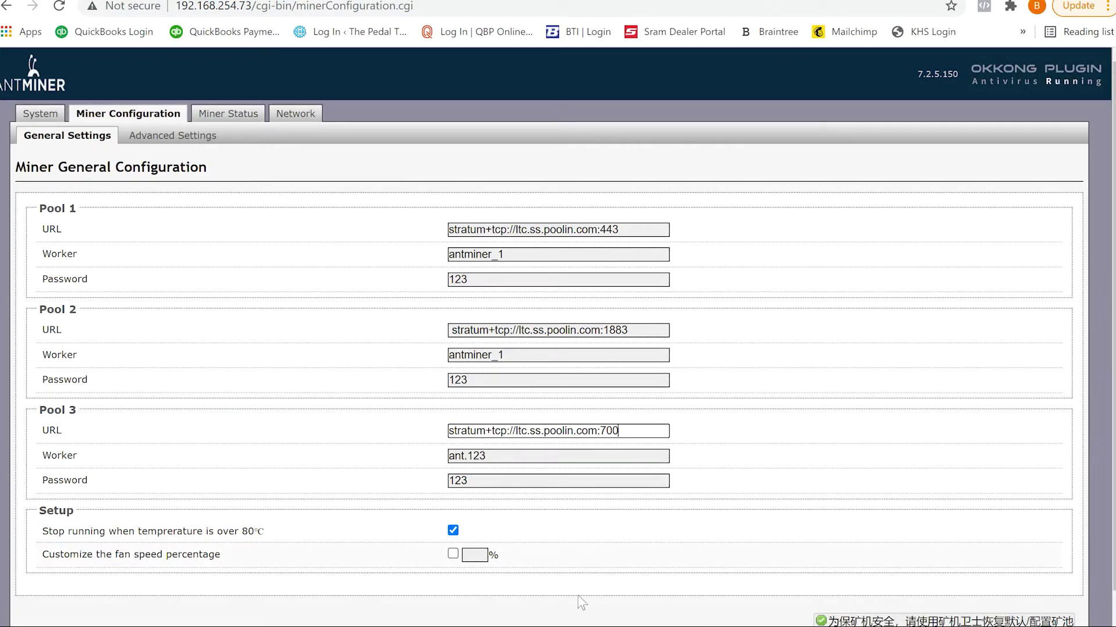
Step: Paste the Poolin worker name into the Worker fields of Pools 1, 2 and 3
key("alt+Tab")
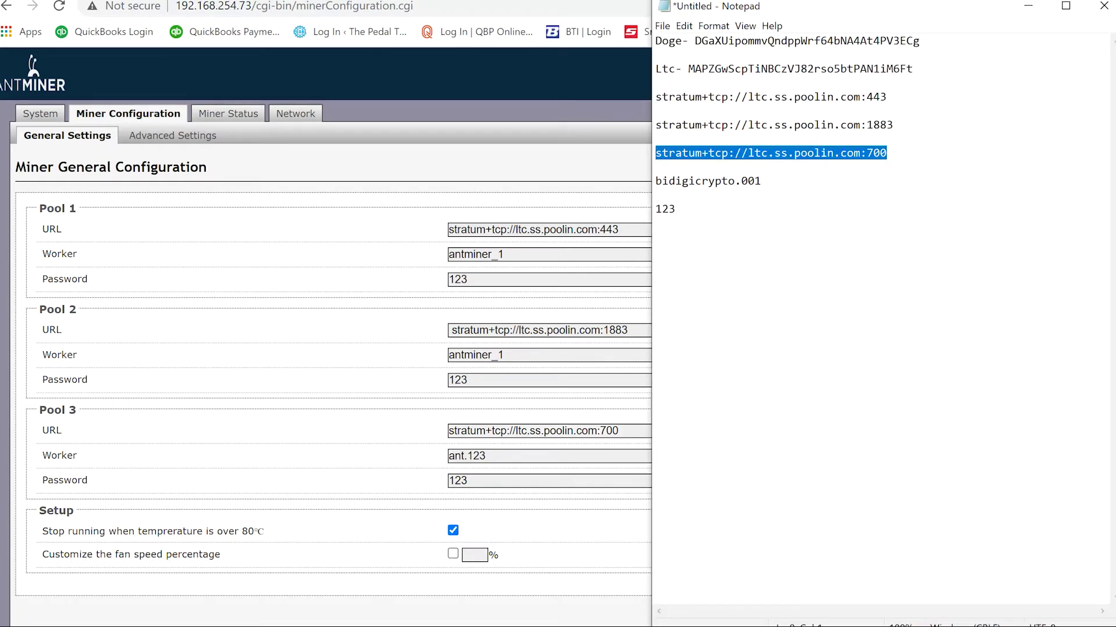
left_click_drag(763, 182, 647, 179)
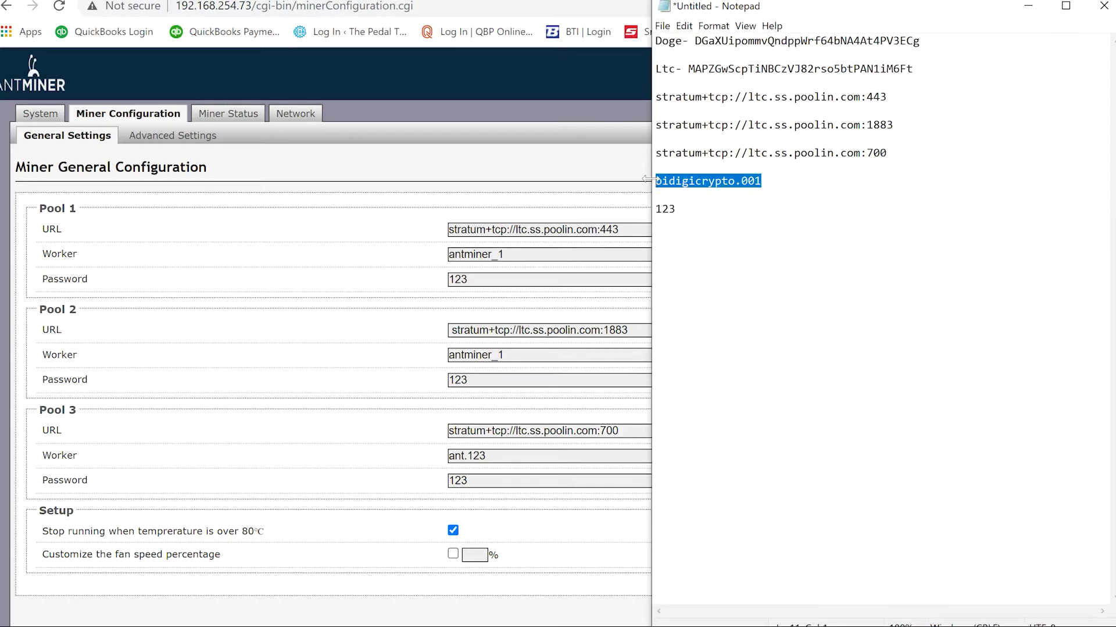
key("ctrl+c")
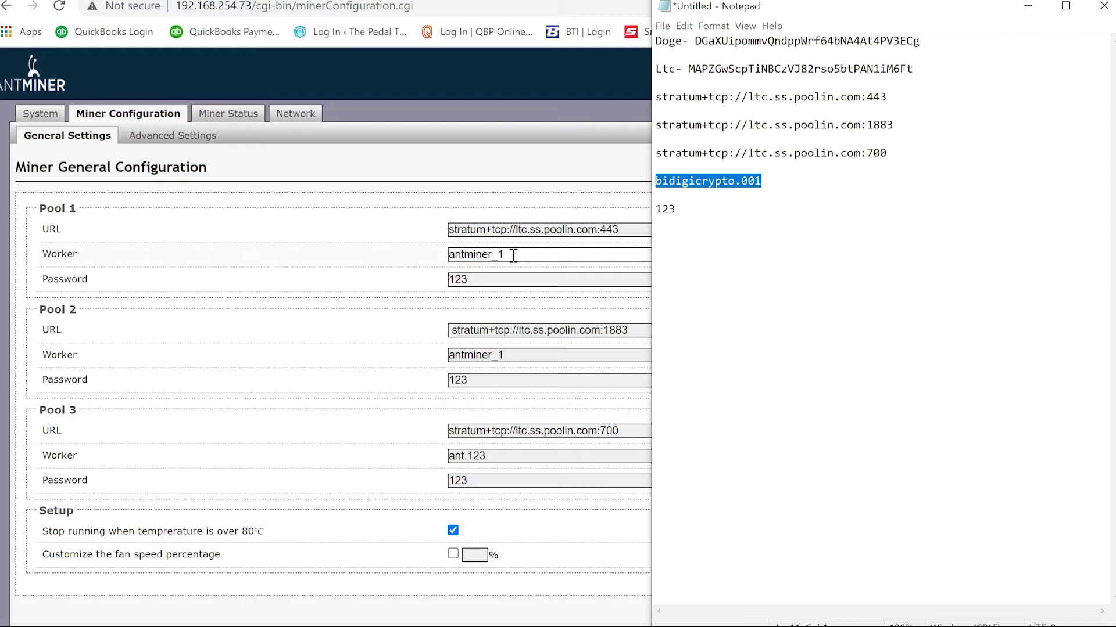
double_click(514, 256)
key("ctrl+v")
double_click(527, 356)
key("ctrl+v")
double_click(510, 458)
left_click(511, 458)
key("ctrl+v")
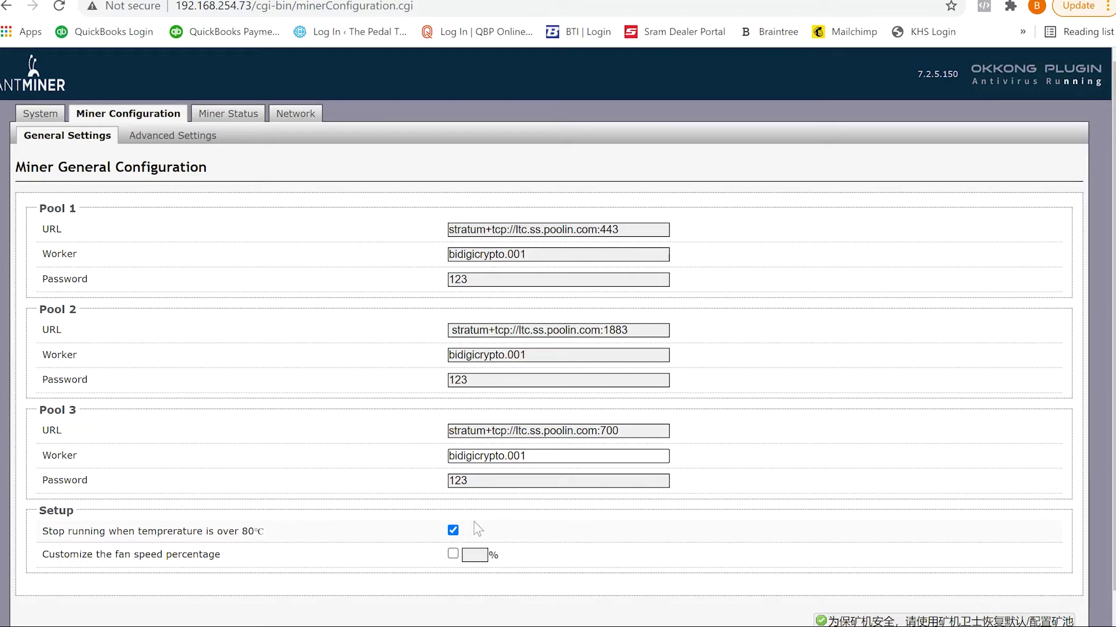
Step: Disable the over-80℃ shutdown and set a custom fan speed of 70%
left_click(453, 531)
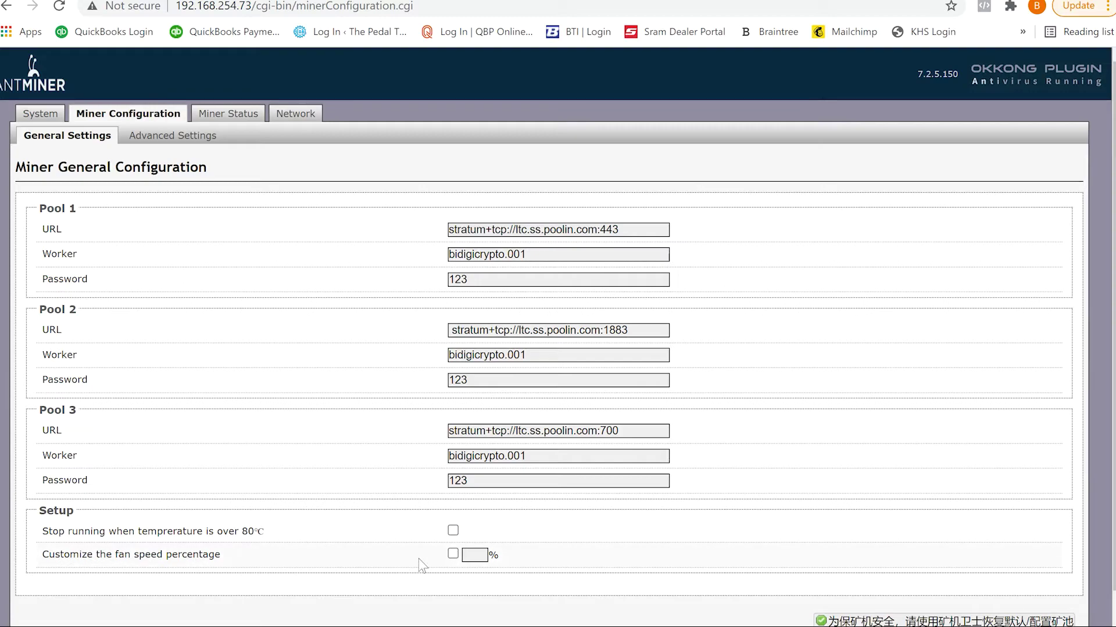
left_click(453, 554)
type("70")
scroll(745, 532, "down", 1)
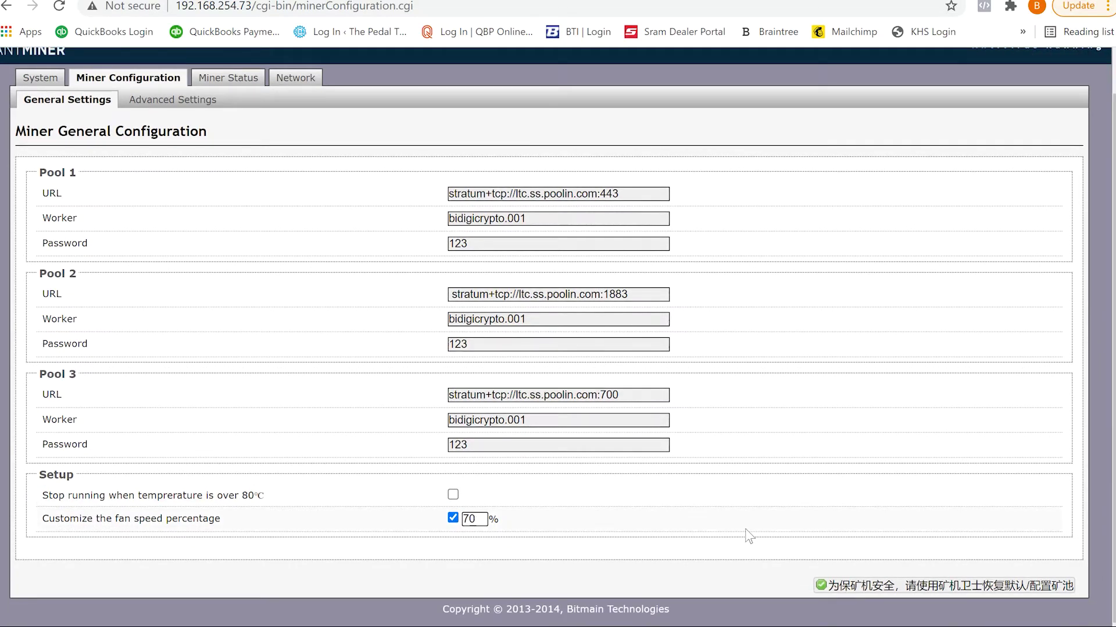
scroll(757, 422, "up", 1)
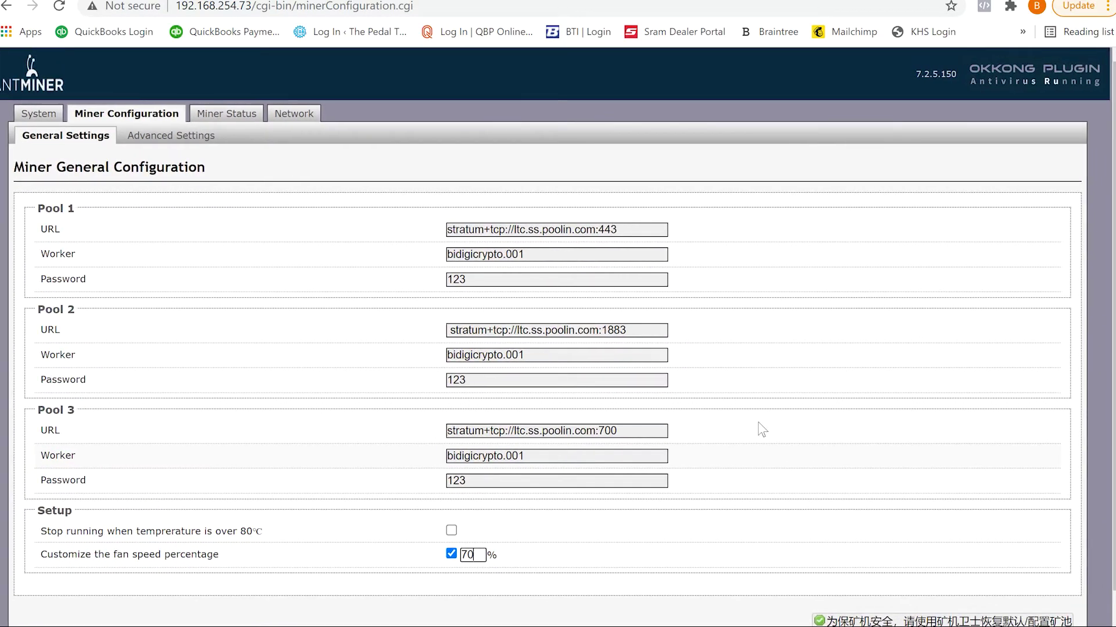
scroll(758, 422, "down", 1)
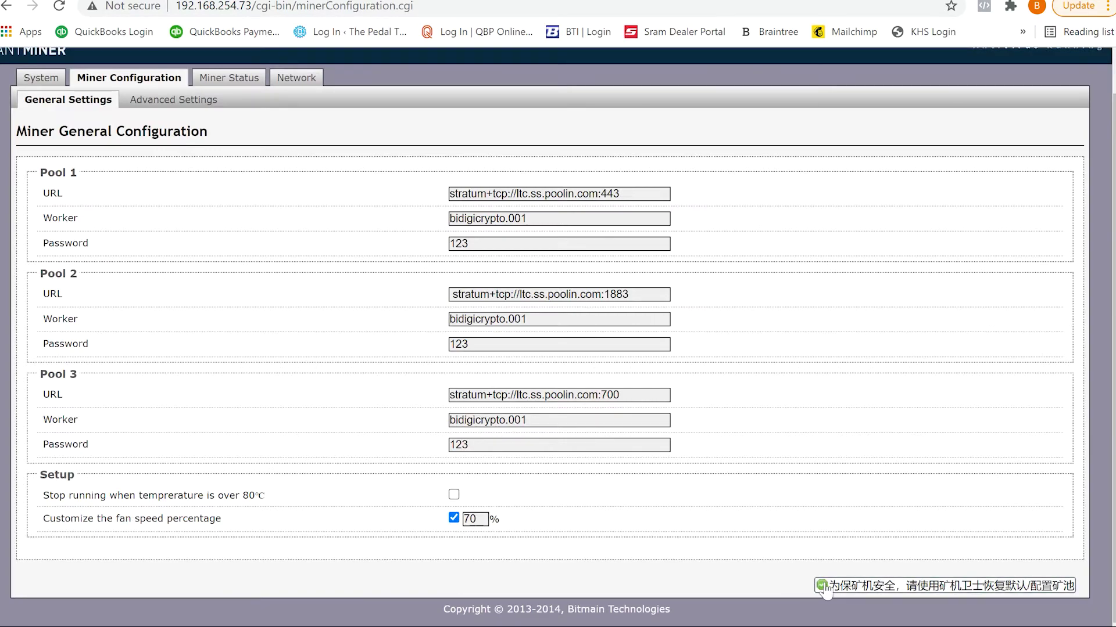
Step: Save&Apply the new miner pool and fan settings
left_click(825, 588)
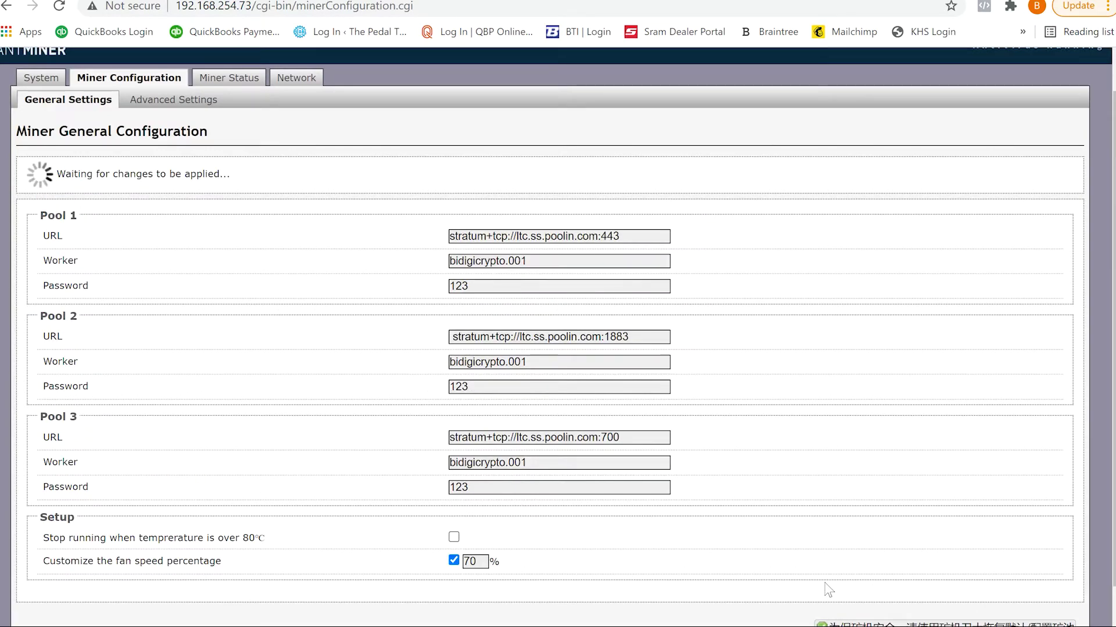
scroll(910, 321, "up", 1)
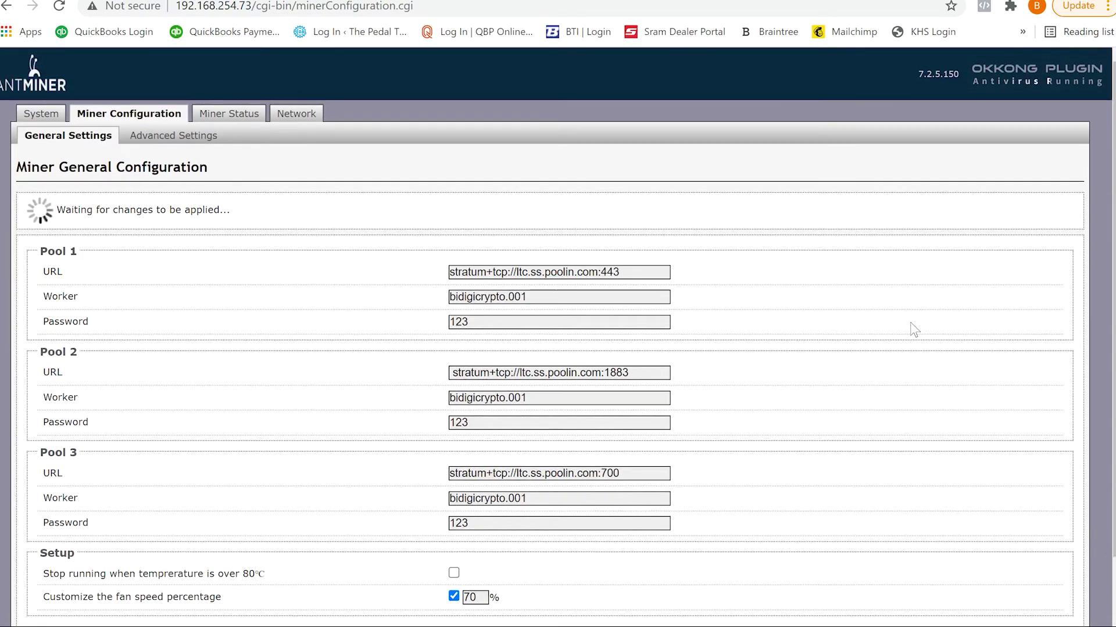
scroll(910, 322, "down", 2)
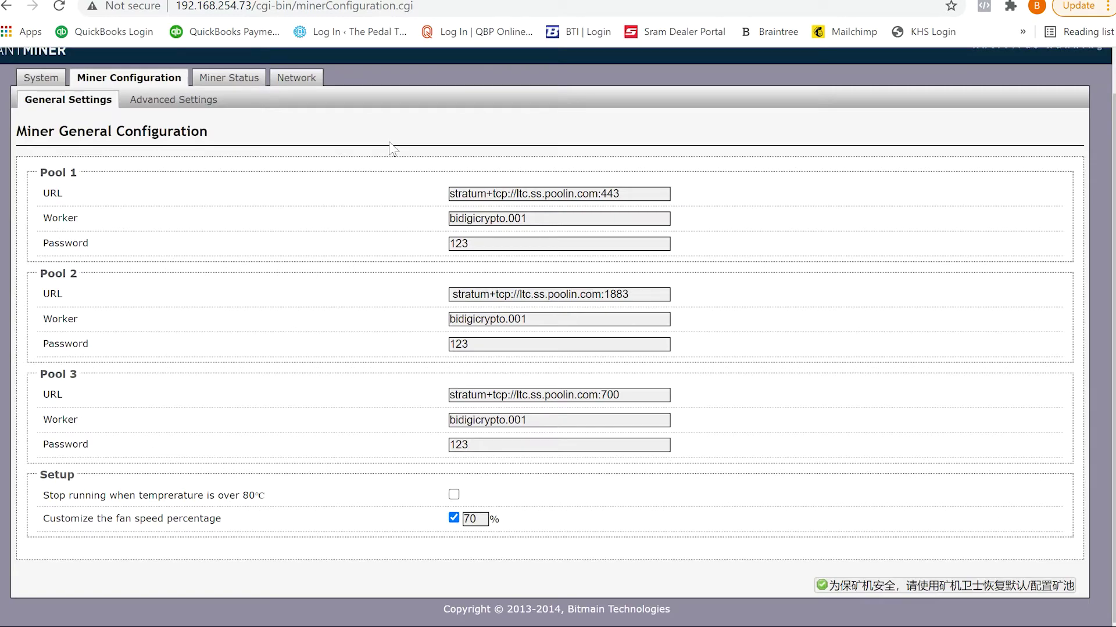
Step: Review the miner's System overview, then view the LTC earnings and payouts on Poolin
left_click(52, 83)
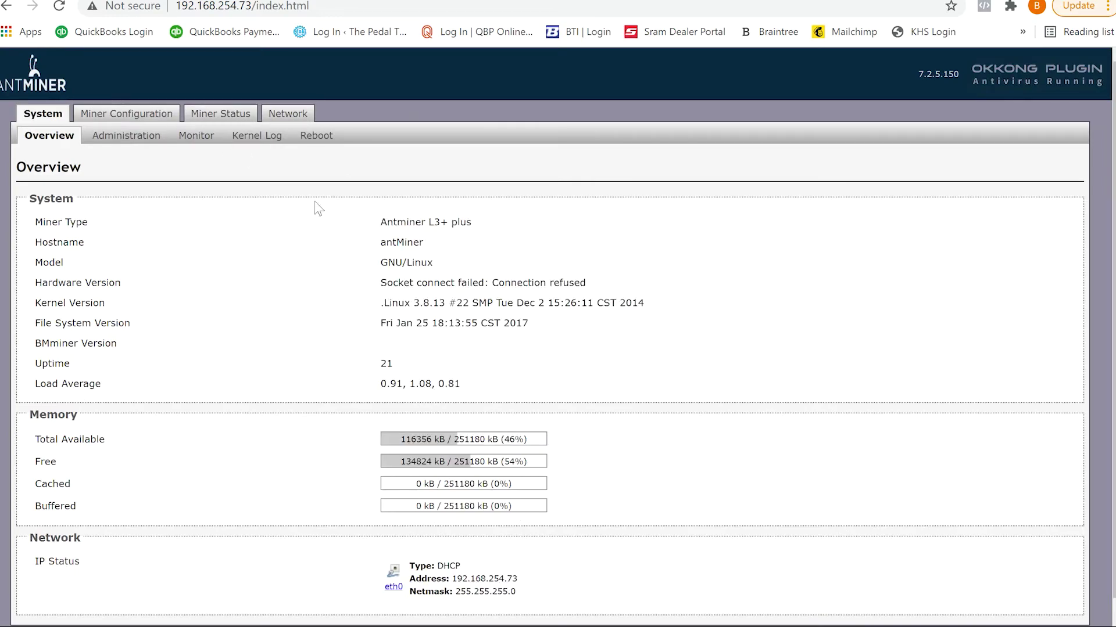
scroll(608, 272, "down", 1)
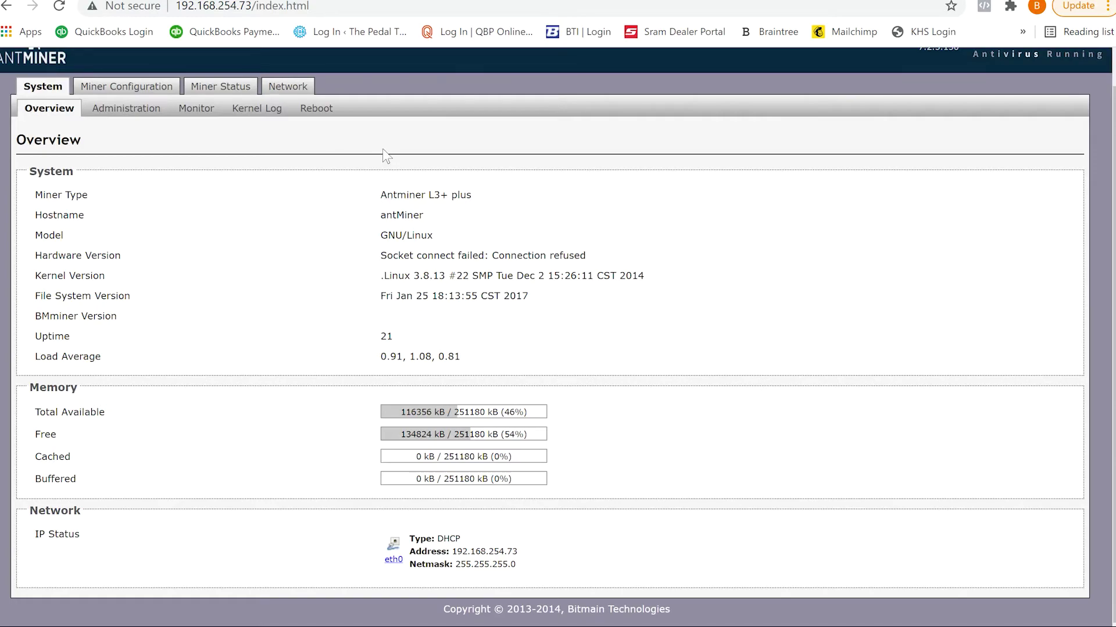
left_click(145, 95)
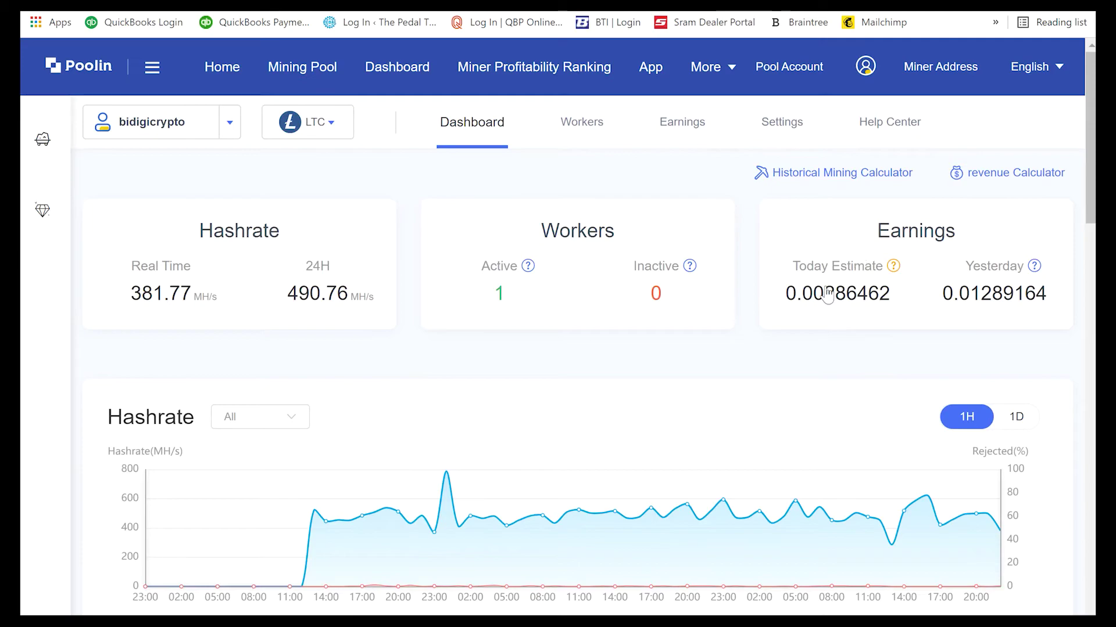
left_click(667, 135)
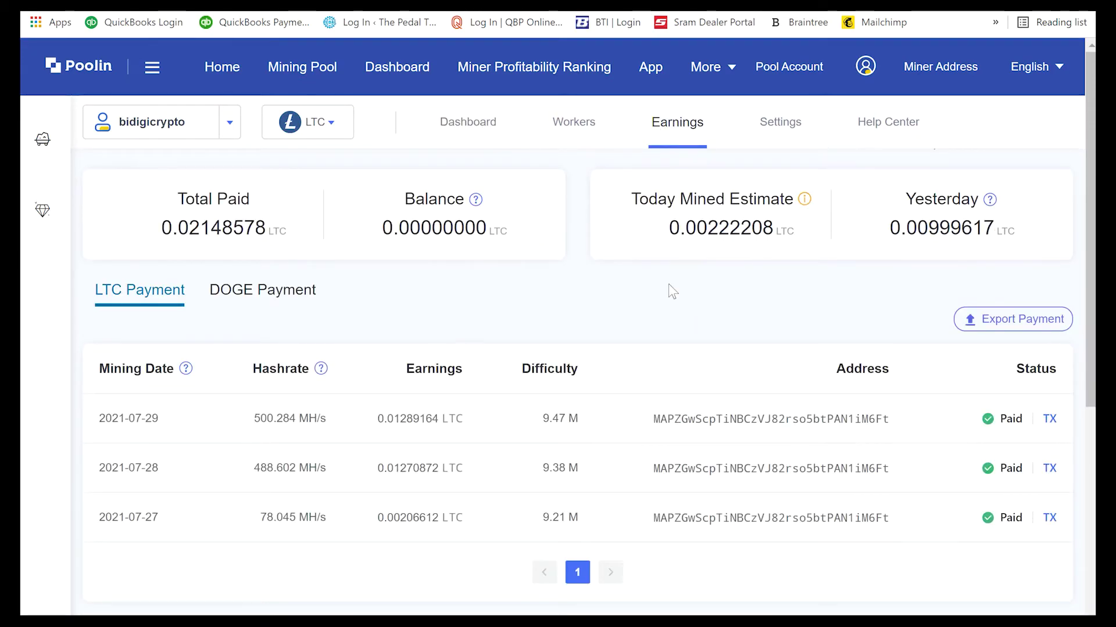